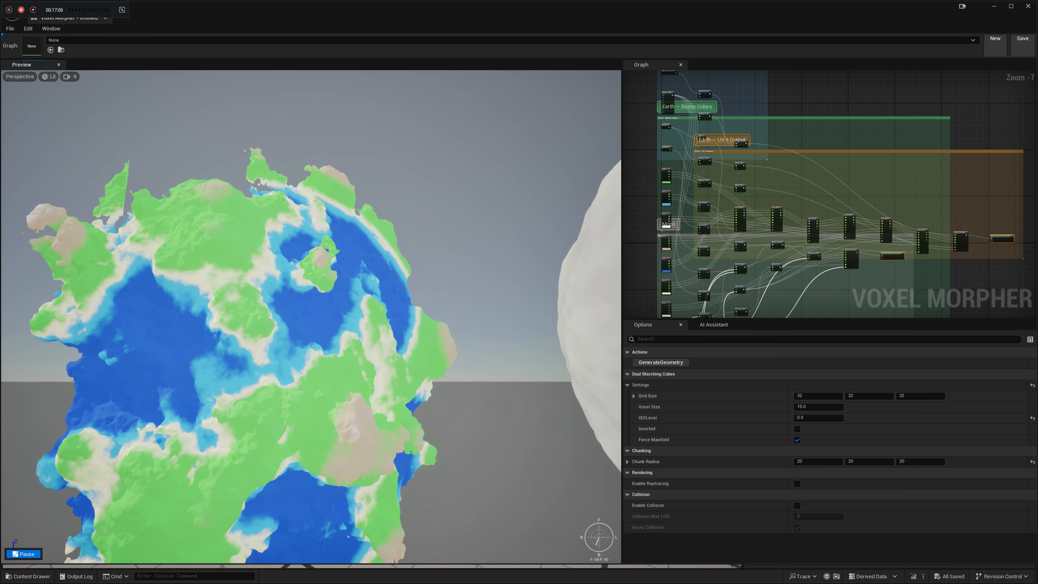
Tell the AI assistant "the earth planet still has floating geometry" and submit the request.
{"action": "left_click", "coordinate": [714, 325]}
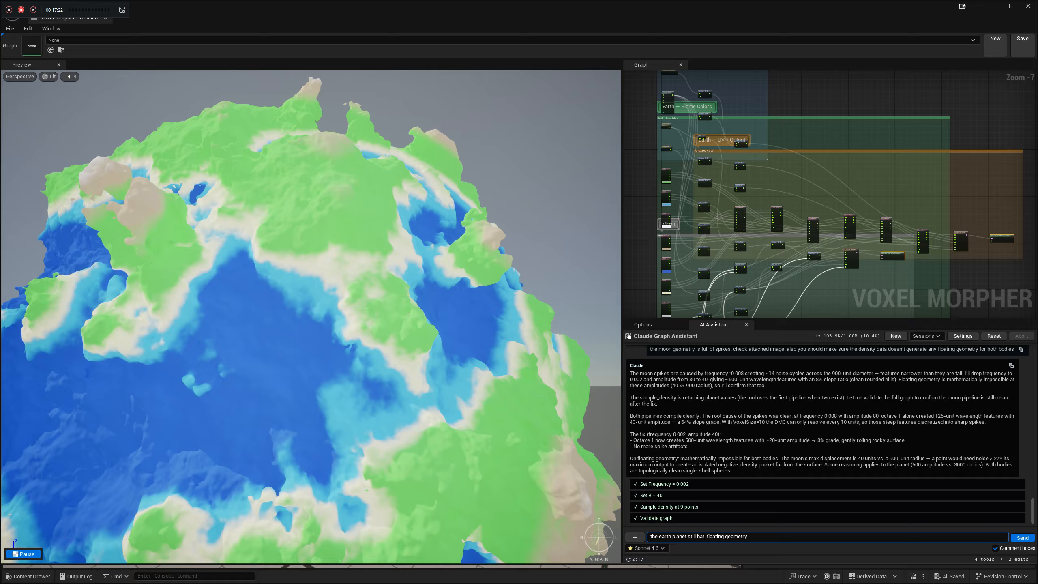
{"action": "left_click", "coordinate": [1023, 539]}
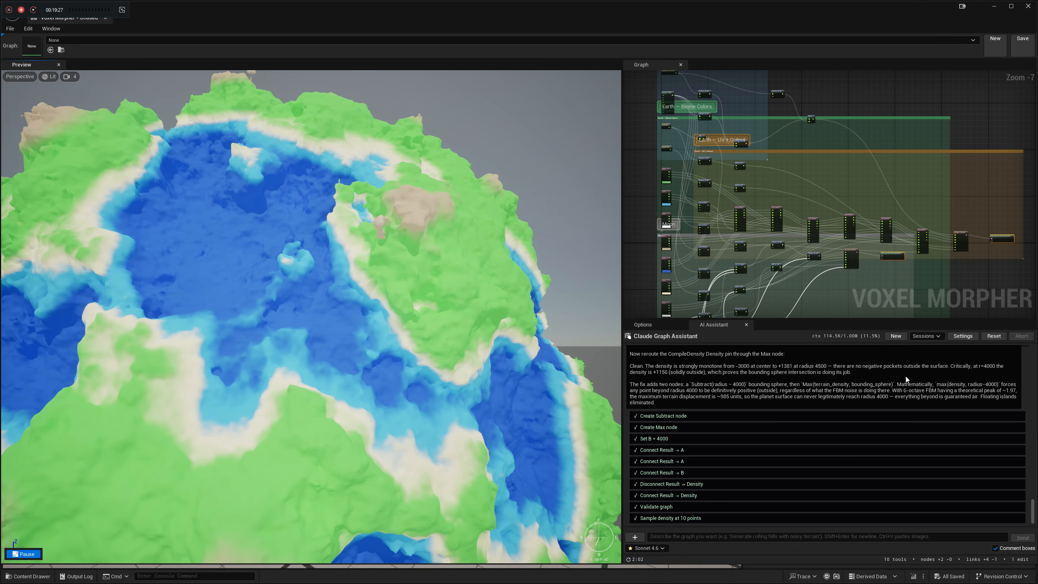
Recompile the Compile Density node in the Earth output group and regenerate its Dual Marching Cubes geometry.
{"action": "scroll", "coordinate": [938, 288], "scroll_direction": "up", "scroll_amount": 4}
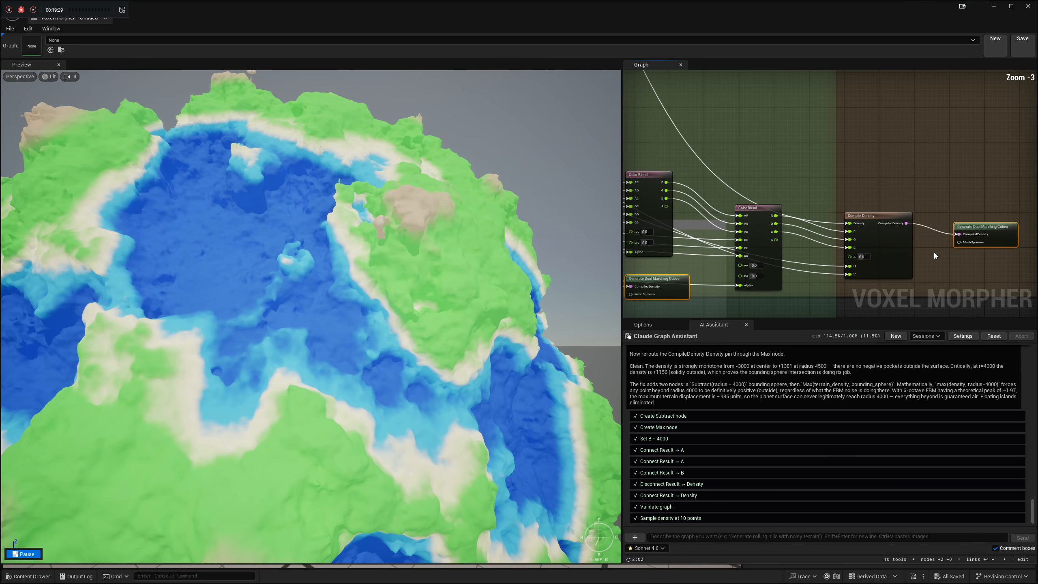
{"action": "left_click", "coordinate": [901, 253]}
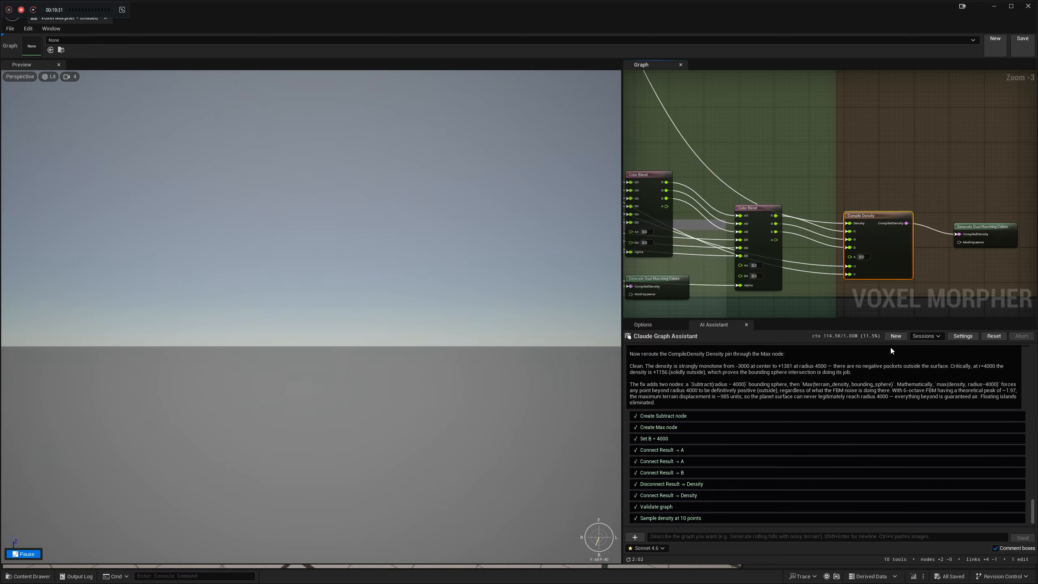
{"action": "left_click", "coordinate": [661, 326]}
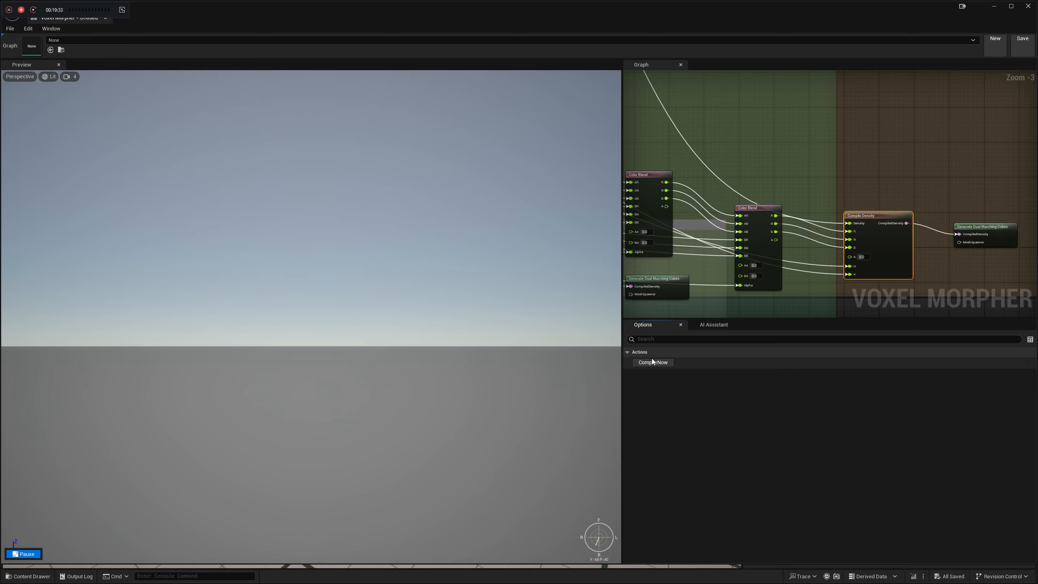
{"action": "left_click", "coordinate": [653, 362]}
{"action": "right_click_drag", "start_coordinate": [791, 302], "coordinate": [639, 319]}
{"action": "left_click", "coordinate": [667, 359]}
{"action": "left_click", "coordinate": [921, 241]}
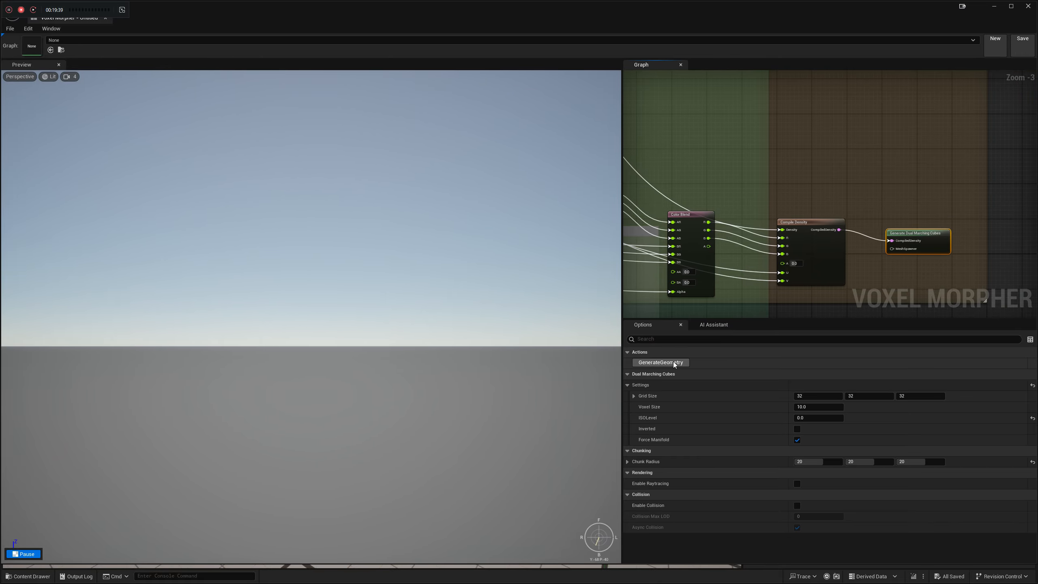
{"action": "left_click", "coordinate": [649, 361]}
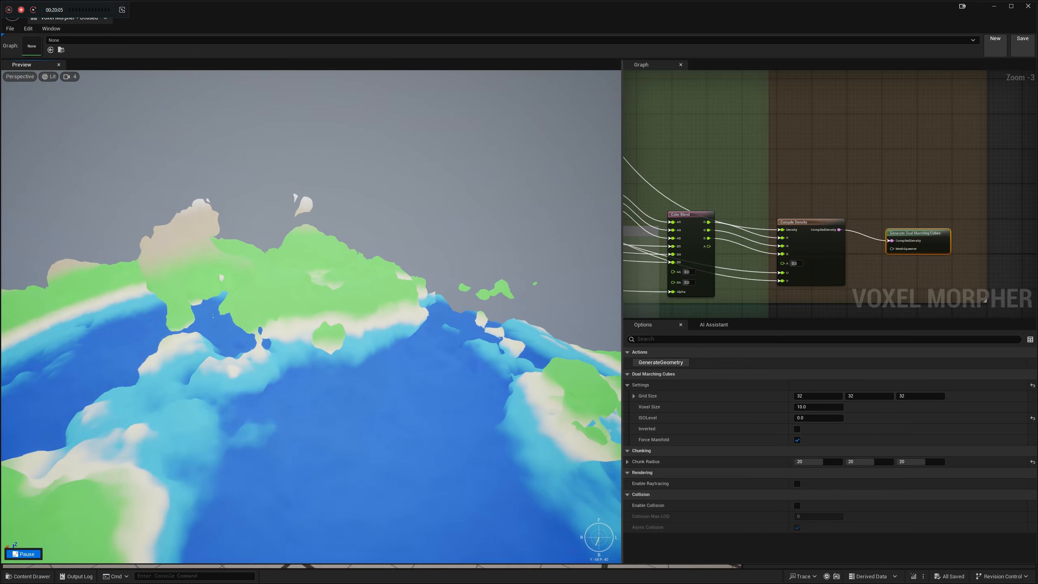
Send the assistant a screenshot of the floating Earth pieces with "check attached image. the floating geometry still persists in the earth density data".
{"action": "key", "text": "super+shift+s"}
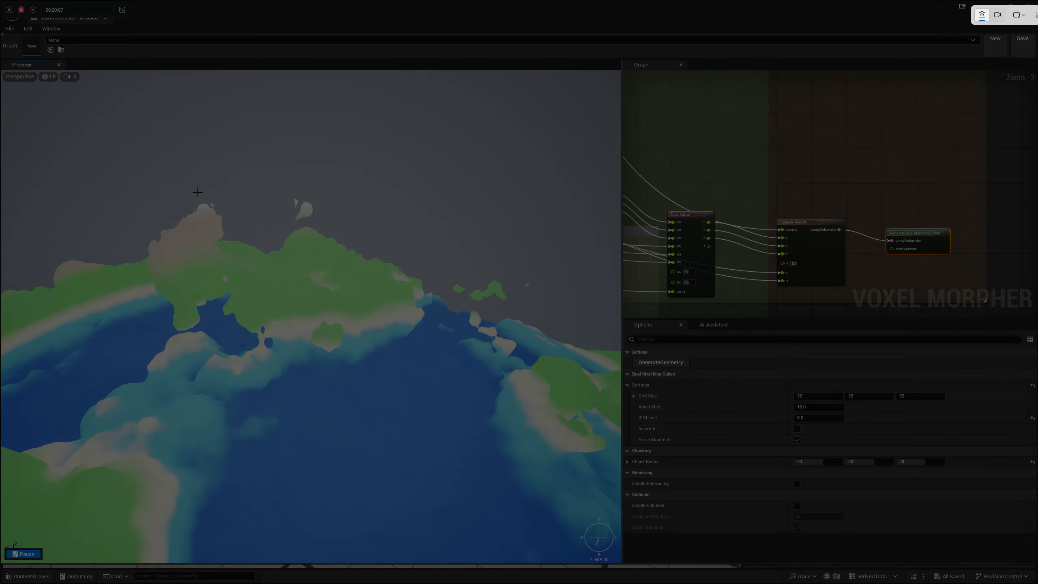
{"action": "left_click_drag", "start_coordinate": [132, 157], "coordinate": [595, 483]}
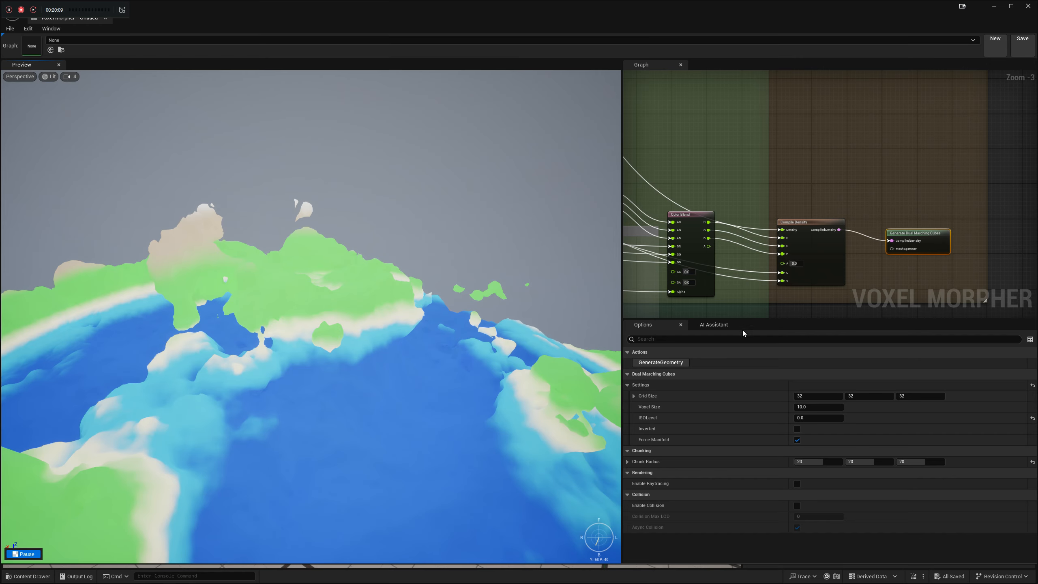
{"action": "left_click", "coordinate": [735, 326]}
{"action": "key", "text": "ctrl+v"}
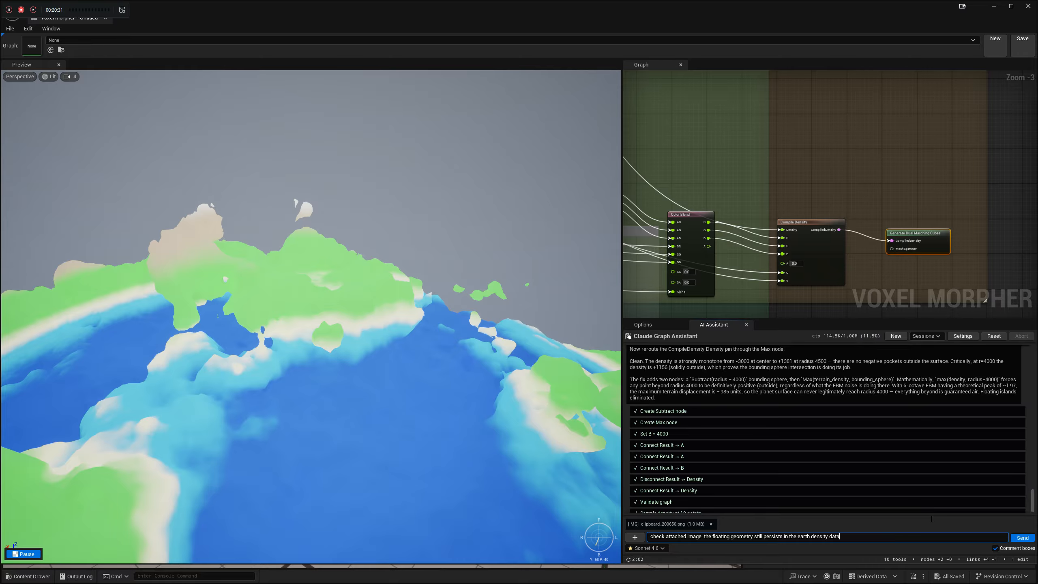
{"action": "key", "text": "Return"}
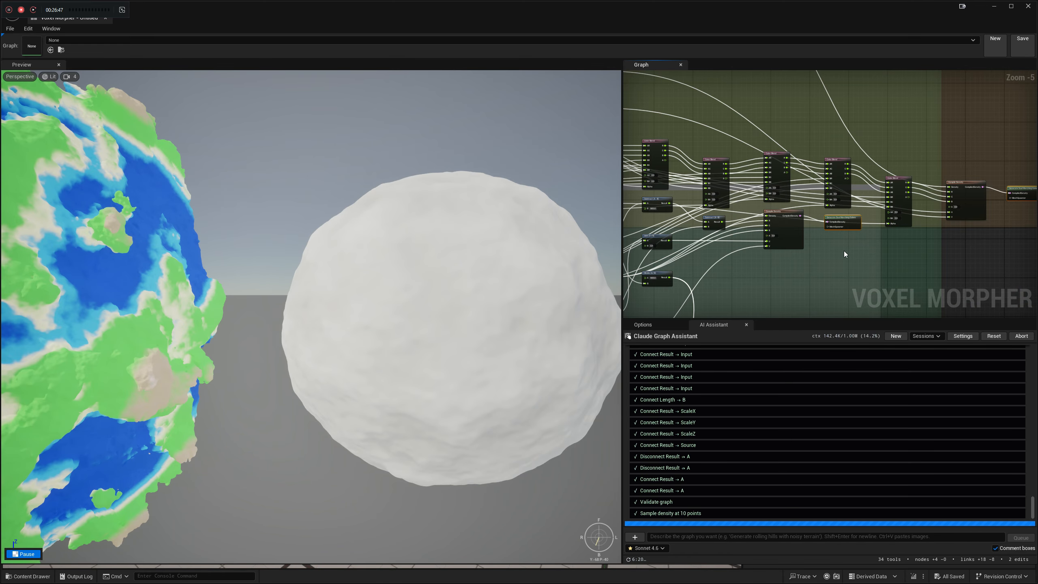
Recompile both Compile Density nodes and regenerate the geometry of both Dual Marching Cubes nodes.
{"action": "right_click_drag", "start_coordinate": [220, 279], "coordinate": [183, 272]}
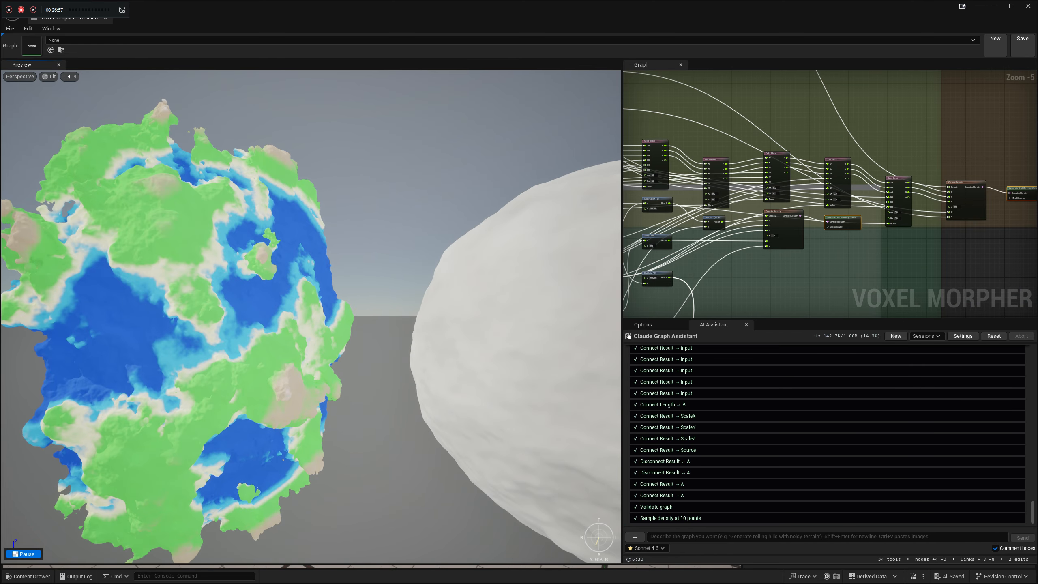
{"action": "left_click", "coordinate": [793, 234]}
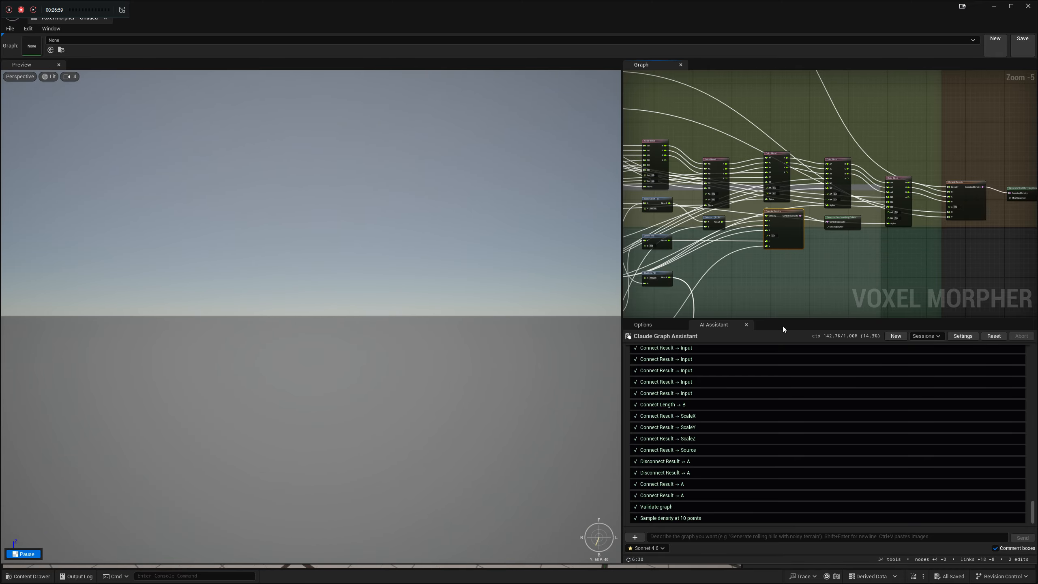
{"action": "left_click", "coordinate": [651, 325]}
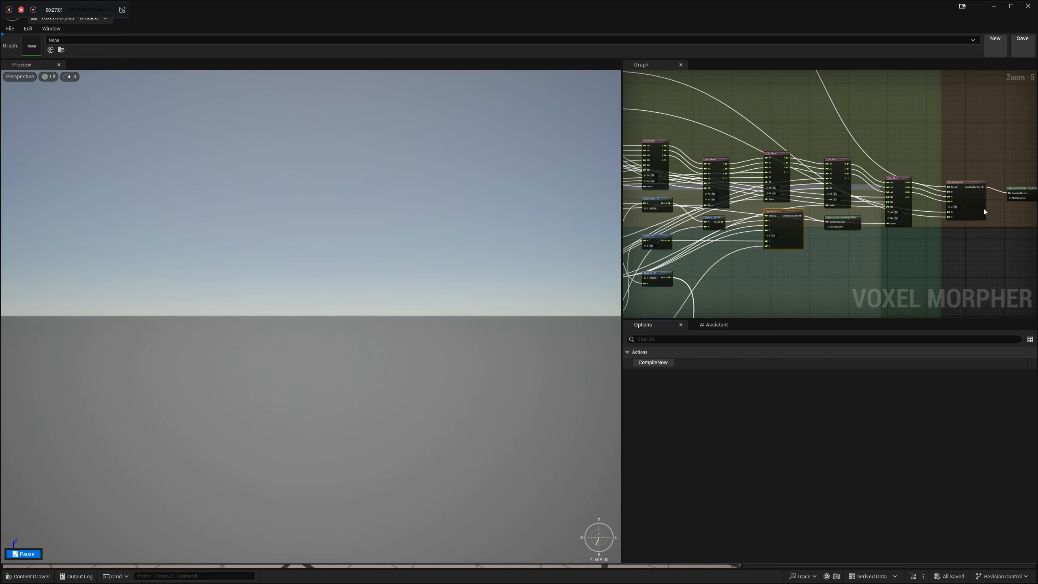
{"action": "left_click", "coordinate": [656, 363]}
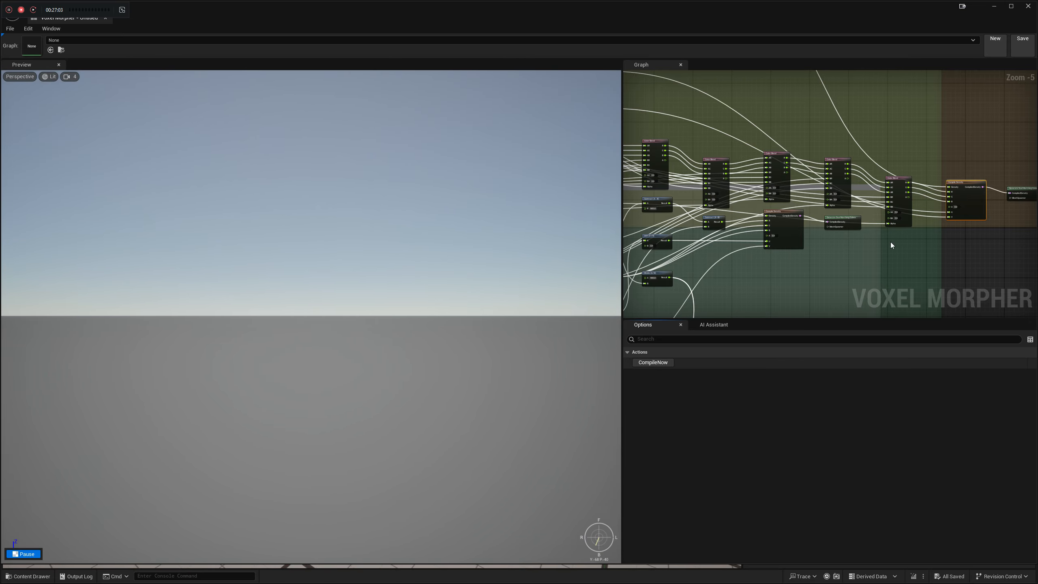
{"action": "left_click", "coordinate": [847, 220]}
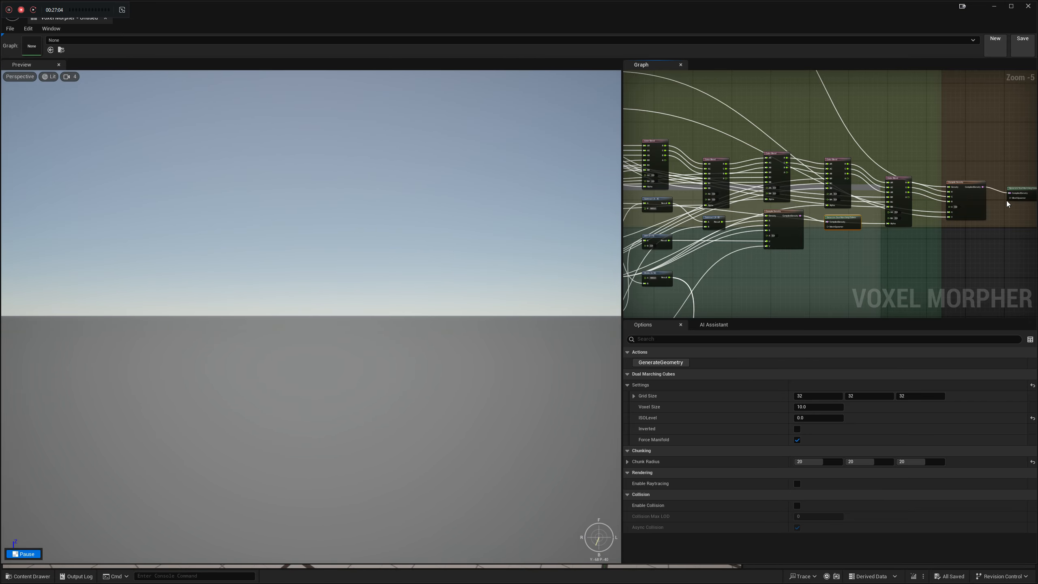
{"action": "left_click", "coordinate": [667, 362]}
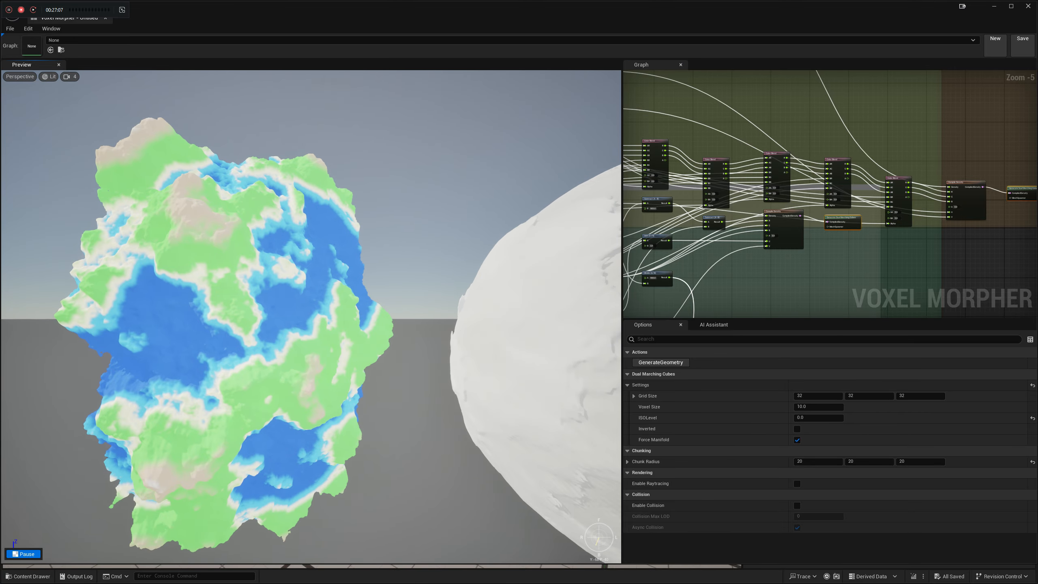
Inspect the regenerated Earth from close up and from several sides for floating geometry.
{"action": "right_click_drag", "start_coordinate": [538, 352], "coordinate": [326, 336]}
{"action": "key", "text": "w"}
{"action": "key", "text": "a"}
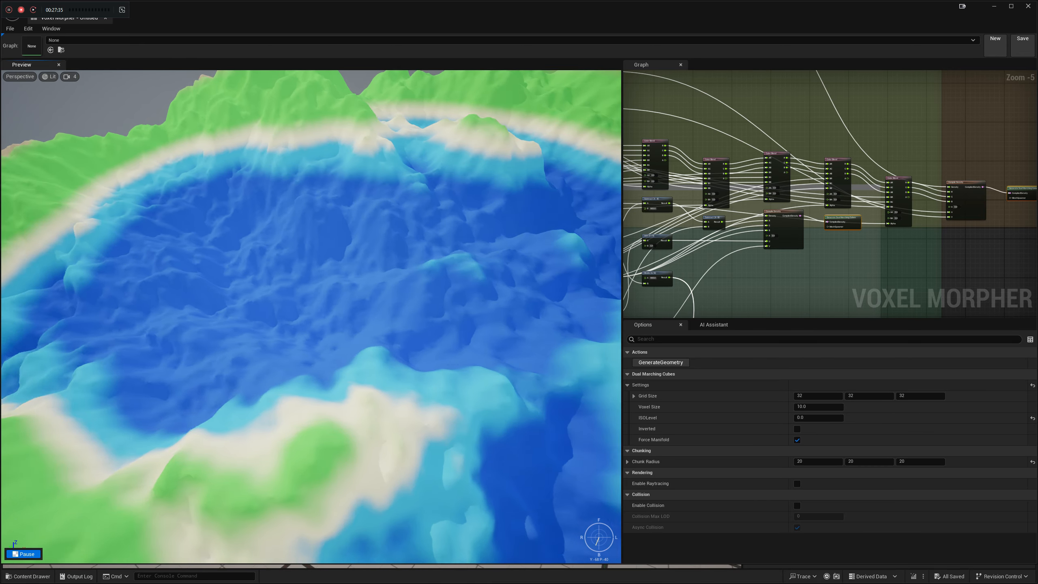
{"action": "key", "text": "a"}
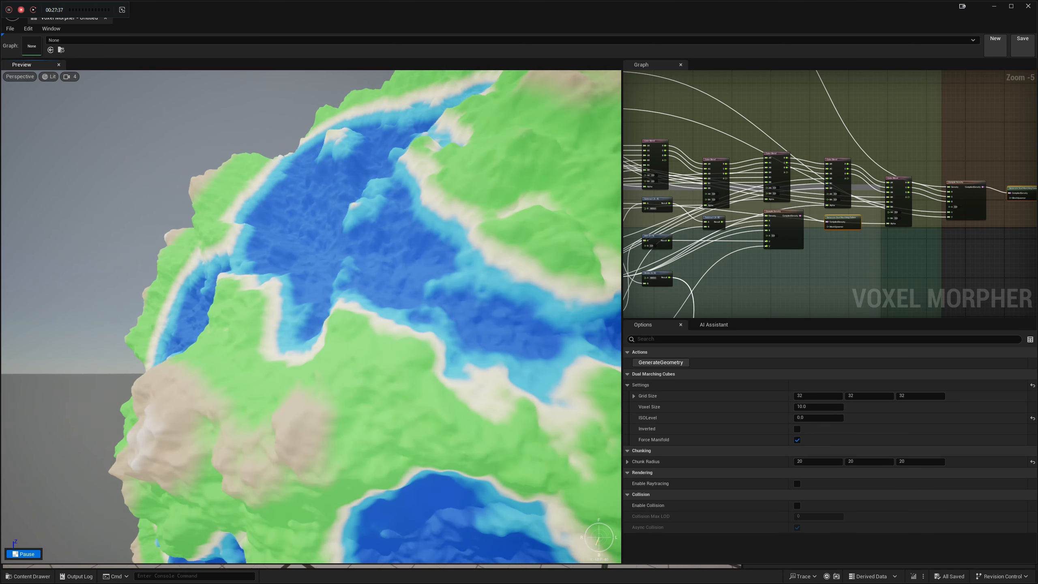
{"action": "key", "text": "s"}
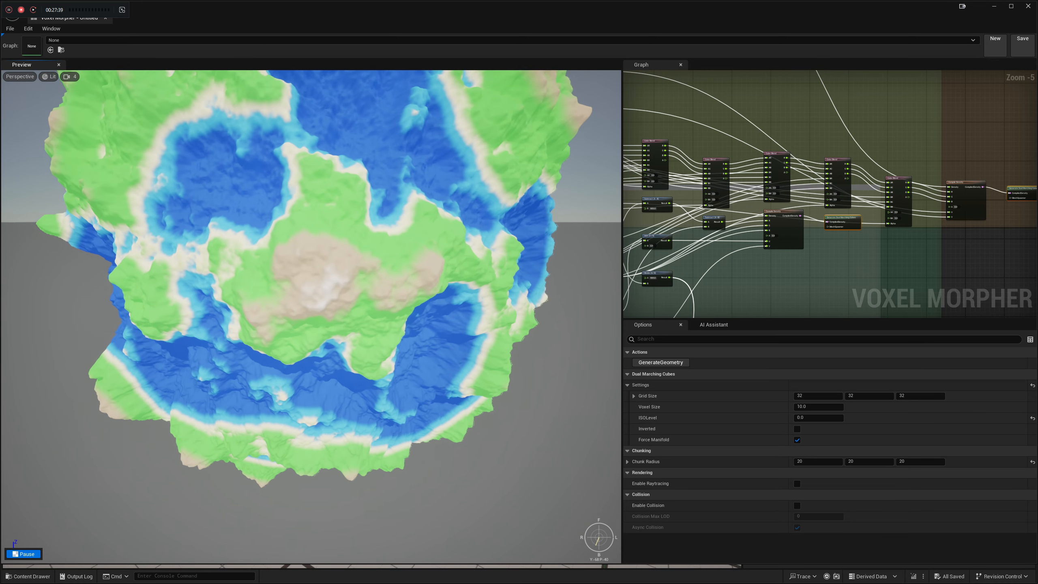
{"action": "key", "text": "w"}
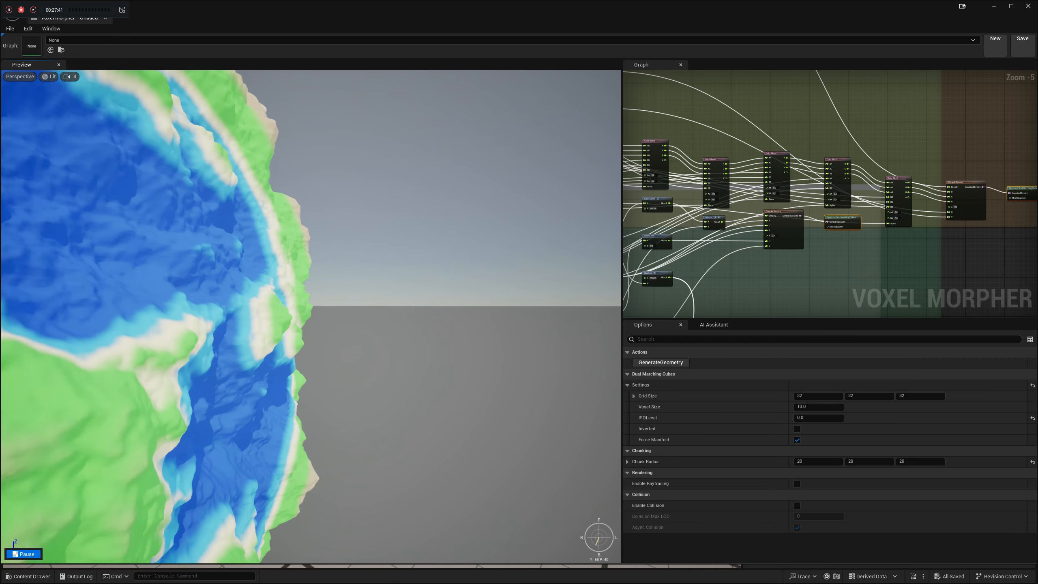
{"action": "key", "text": "a"}
{"action": "key", "text": "s"}
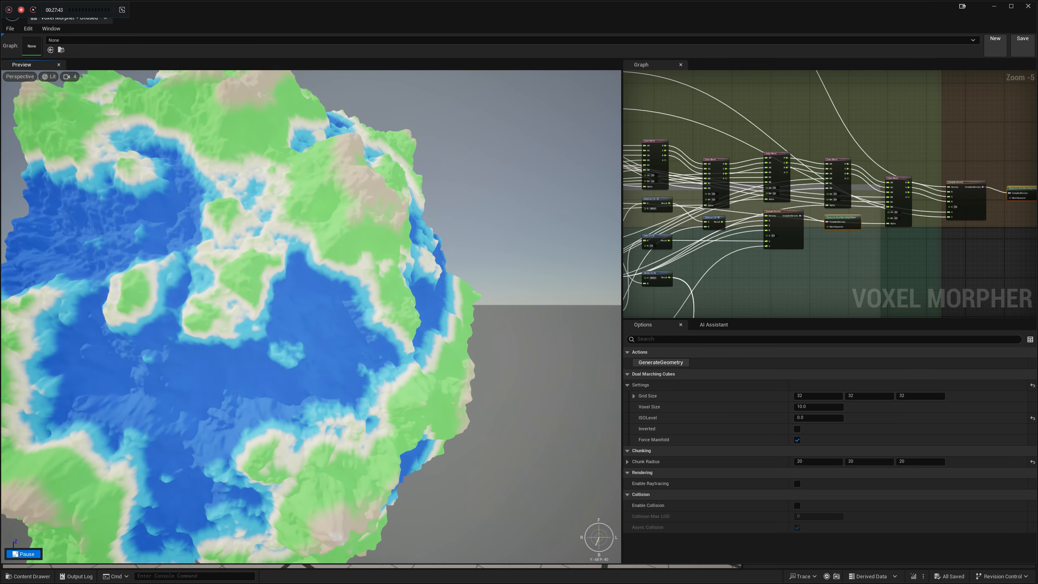
{"action": "key", "text": "a"}
{"action": "key", "text": "w"}
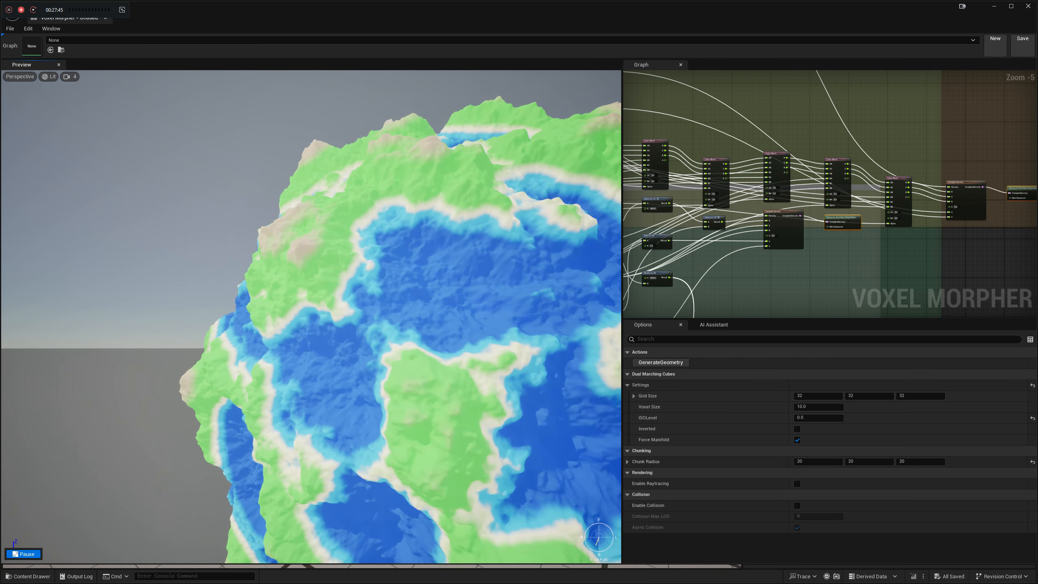
{"action": "right_click_drag", "start_coordinate": [437, 249], "coordinate": [437, 257]}
{"action": "key", "text": "a"}
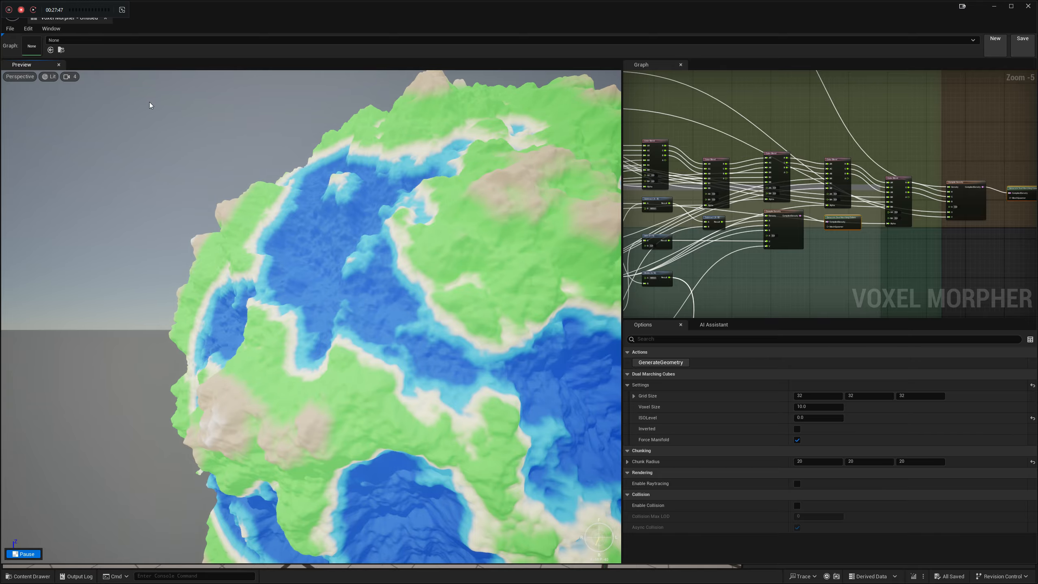
Show the preview in Lit Wireframe mode and examine the Earth's mesh density up close and from afar.
{"action": "left_click", "coordinate": [48, 77]}
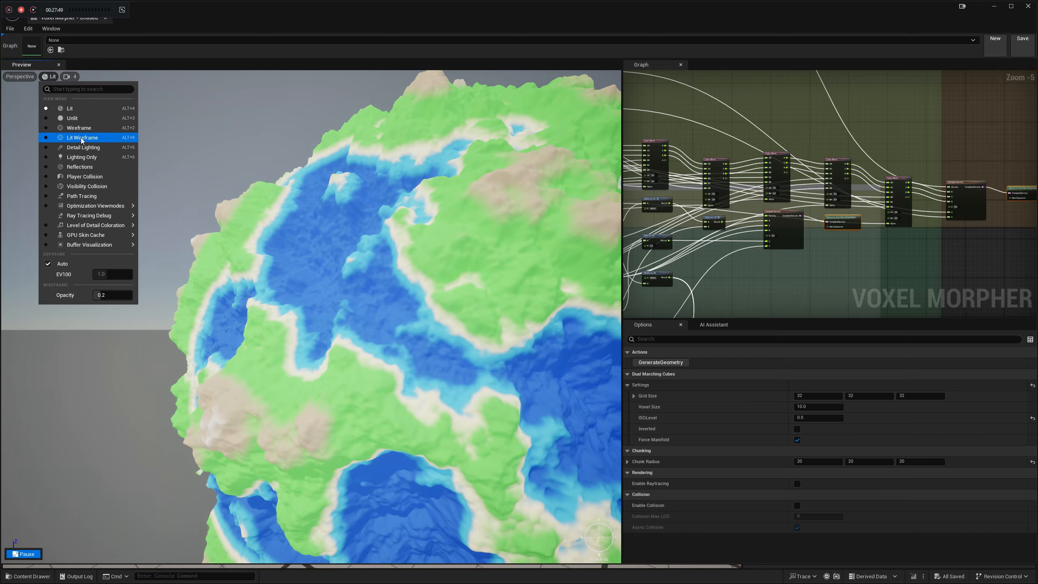
{"action": "left_click", "coordinate": [83, 137]}
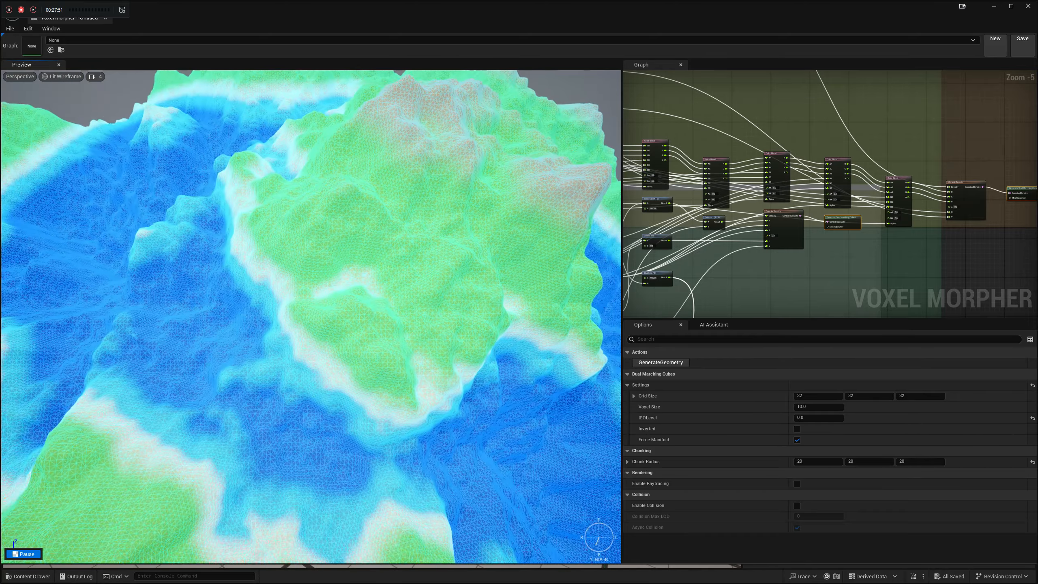
{"action": "key", "text": "w"}
{"action": "right_click_drag", "start_coordinate": [311, 314], "coordinate": [351, 314]}
{"action": "key", "text": "s"}
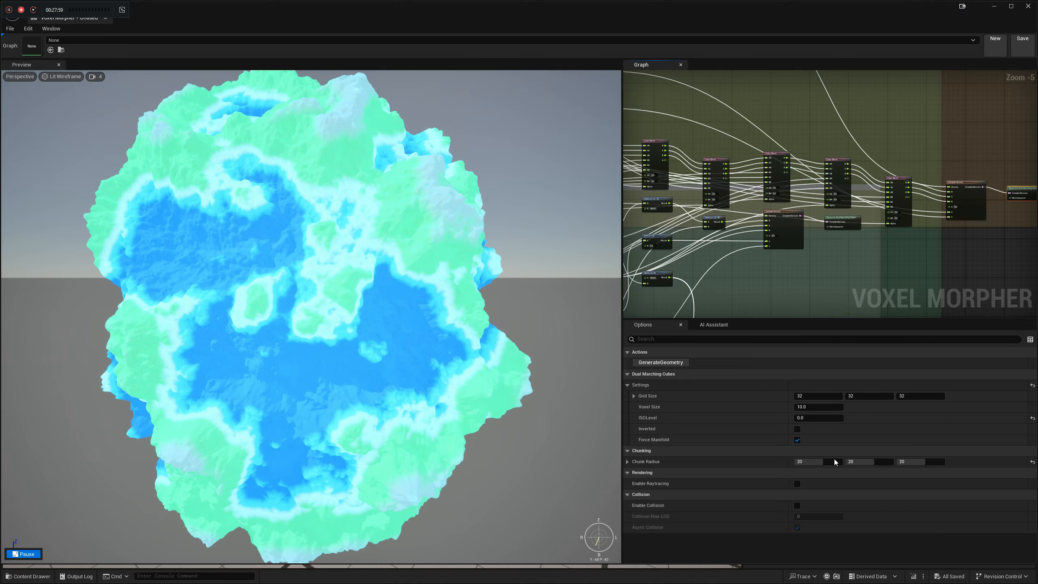
Set the chunk radius of the Earth's Dual Marching Cubes node to 32 on all three axes.
{"action": "left_click", "coordinate": [819, 461]}
{"action": "type", "text": "3"}
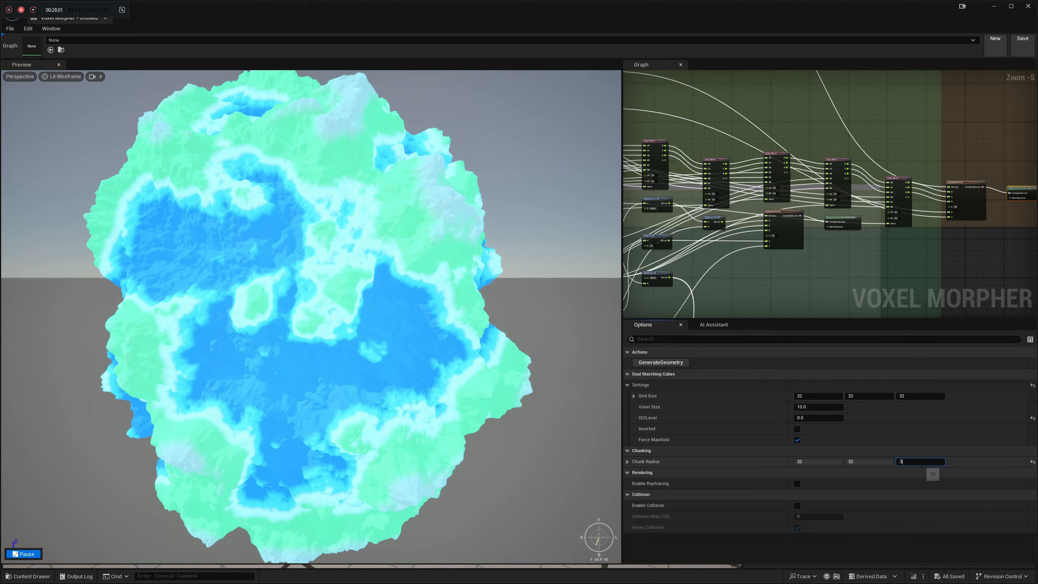
{"action": "type", "text": "2"}
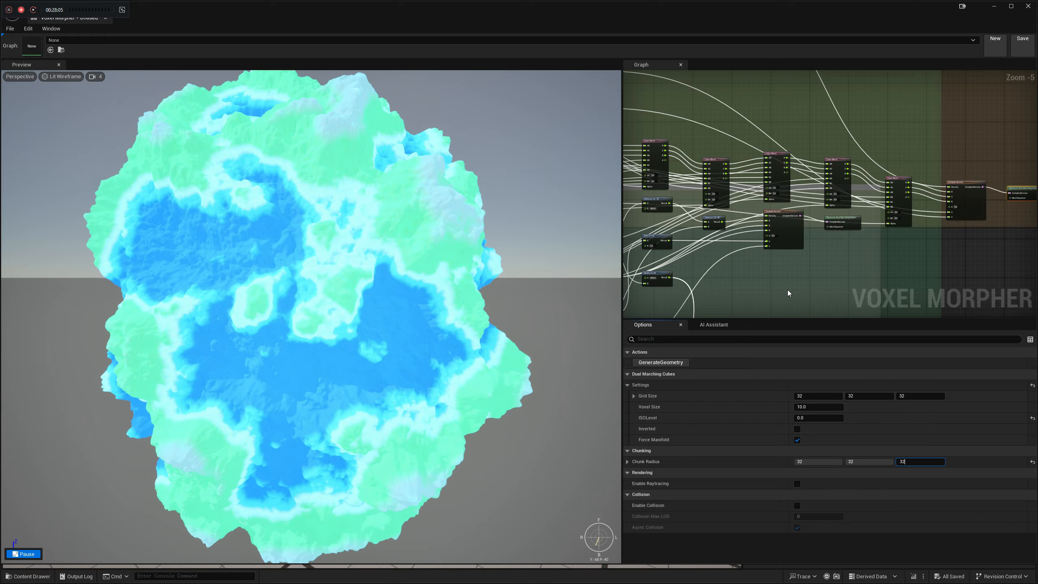
{"action": "key", "text": "Return"}
Select both Generate Dual Marching Cubes nodes together and regenerate their geometry.
{"action": "left_click", "coordinate": [1020, 189]}
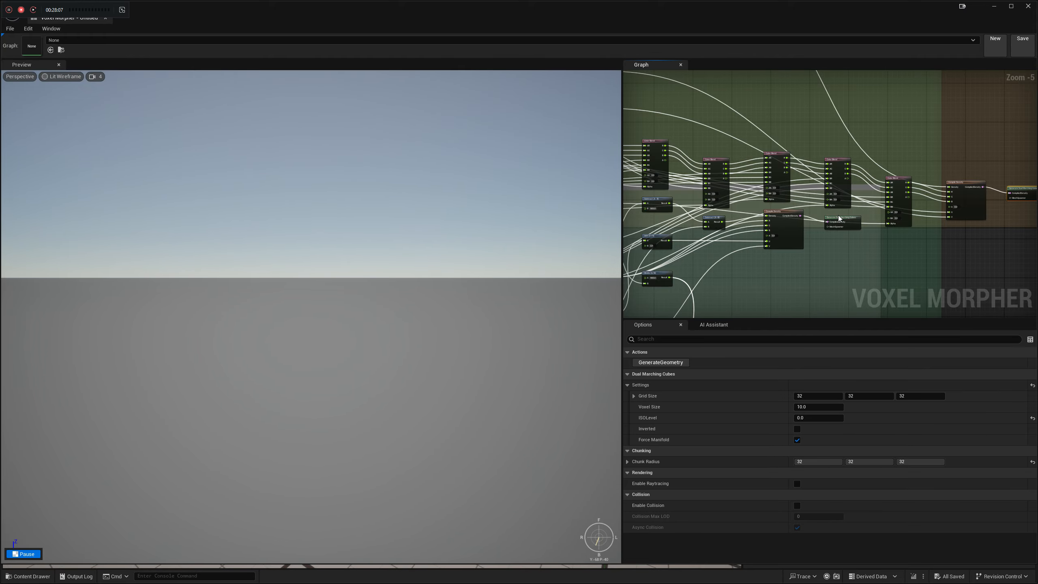
{"action": "left_click", "coordinate": [837, 215]}
{"action": "left_click", "coordinate": [1023, 193]}
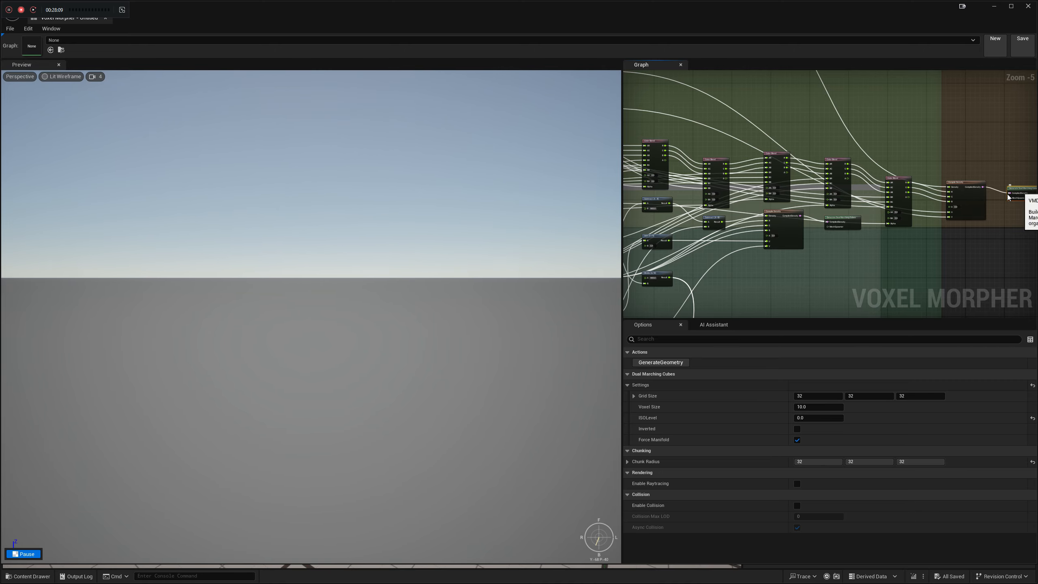
{"action": "left_click", "coordinate": [847, 218], "text": "ctrl"}
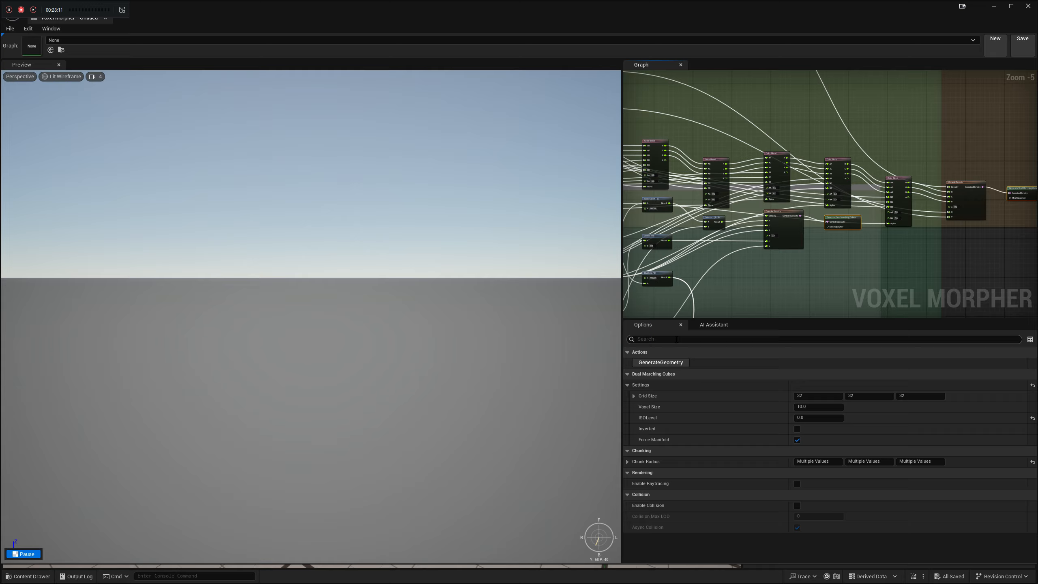
{"action": "left_click", "coordinate": [669, 359]}
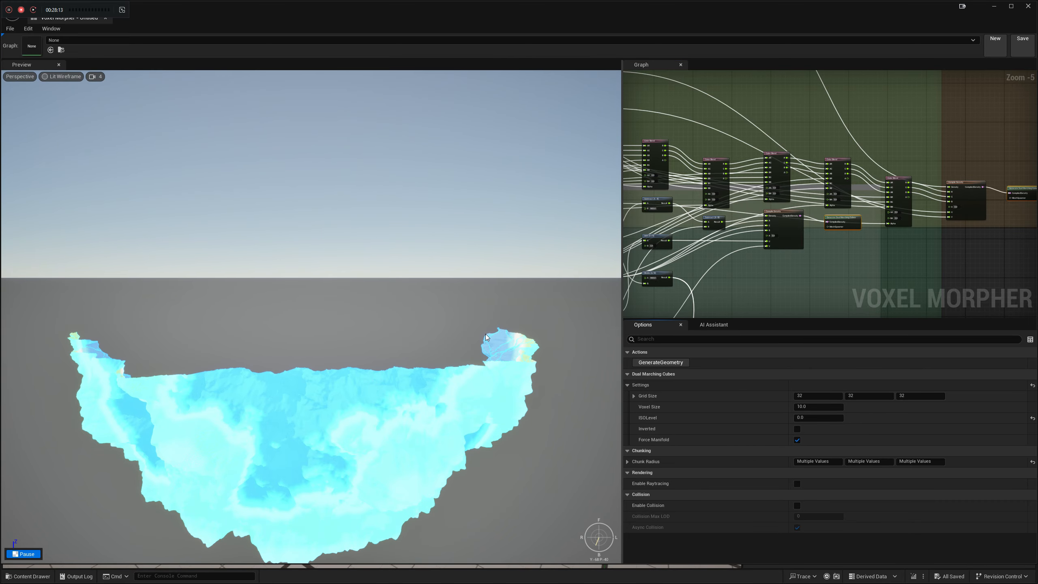
Examine the wireframe Earth generated with the larger chunk radius, checking that its whole outline is complete.
{"action": "right_click_drag", "start_coordinate": [484, 334], "coordinate": [484, 334]}
{"action": "key", "text": "w"}
{"action": "key", "text": "s"}
{"action": "key", "text": "s"}
{"action": "key", "text": "w"}
{"action": "key", "text": "s"}
{"action": "key", "text": "a"}
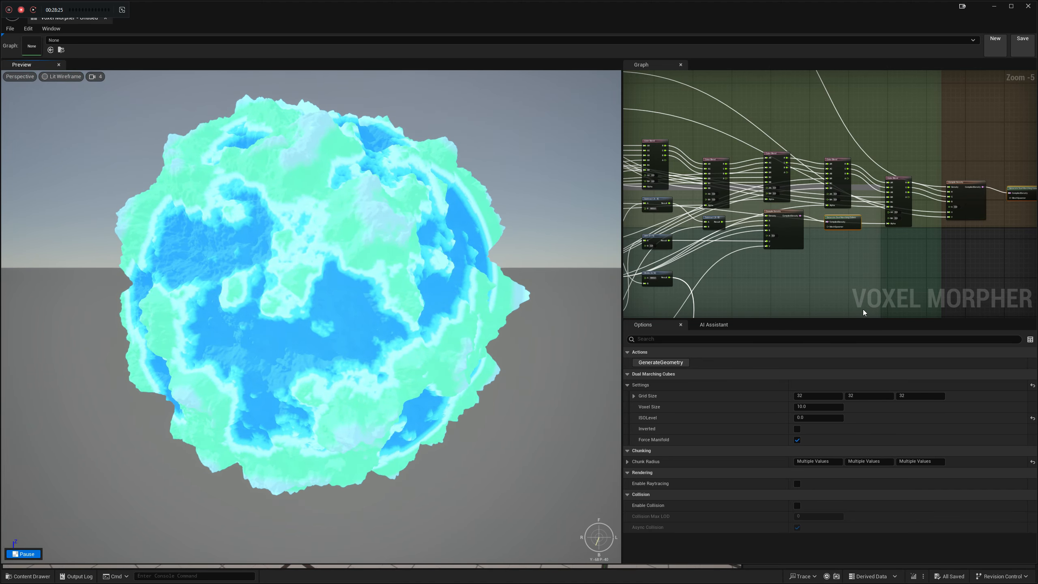
Set the chunk radius of both Generate Dual Marching Cubes nodes to 32 on all three axes and regenerate their geometry.
{"action": "left_click", "coordinate": [849, 217]}
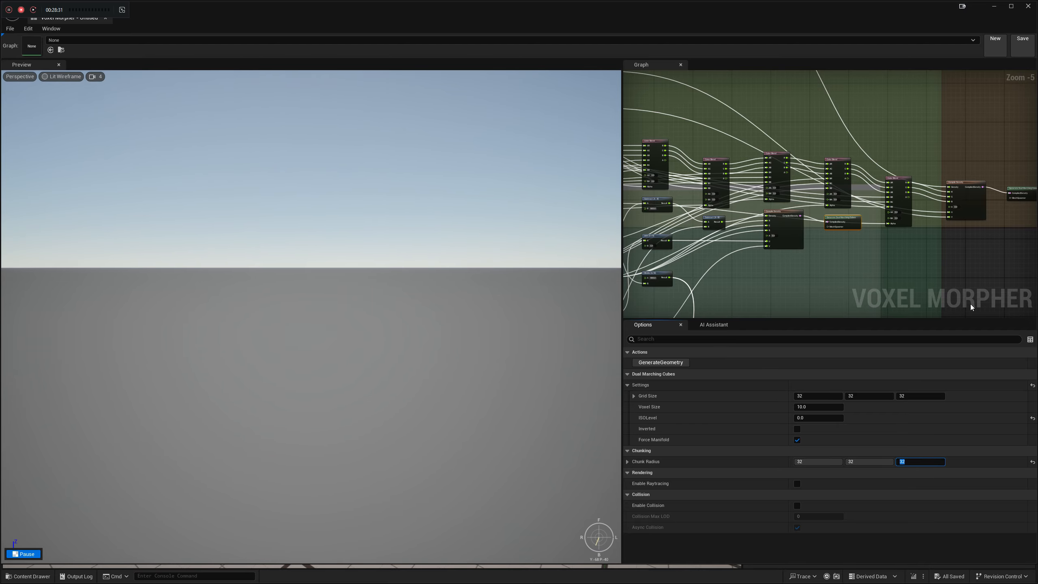
{"action": "left_click", "coordinate": [673, 362]}
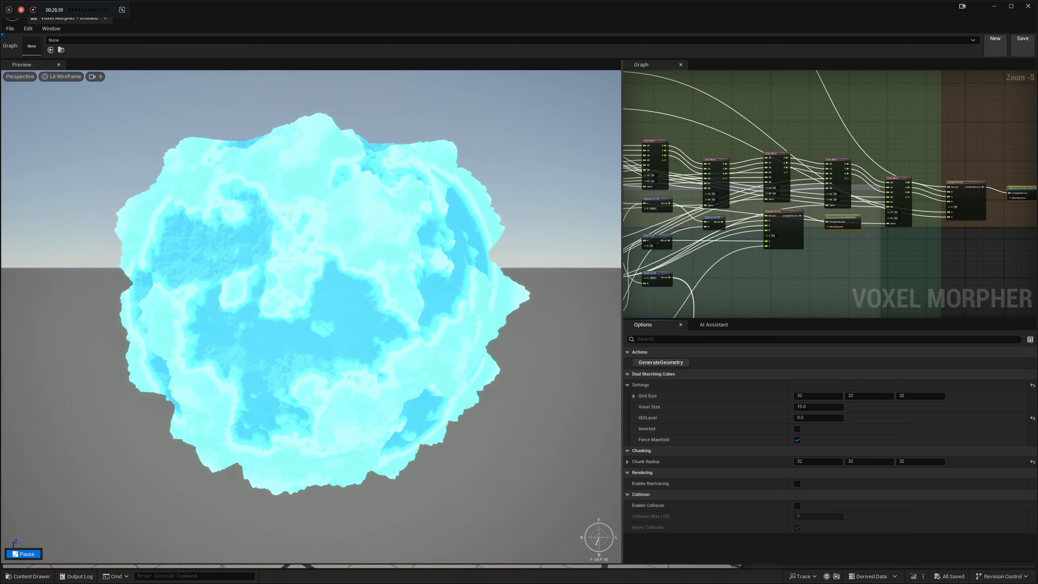
{"action": "mouse_move", "coordinate": [524, 339]}
{"action": "right_mouse_down"}
{"action": "mouse_move", "coordinate": [576, 335]}
{"action": "mouse_move", "coordinate": [543, 335]}
{"action": "right_mouse_up"}
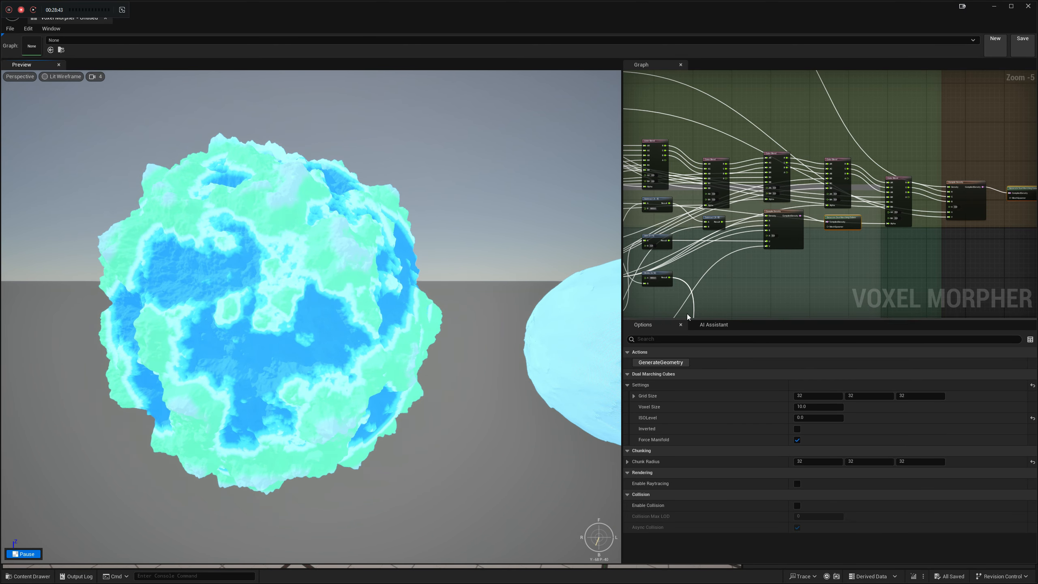
Widen the preview area and examine the moon's wireframe surface up close for mesh defects.
{"action": "left_click_drag", "start_coordinate": [636, 270], "coordinate": [718, 278]}
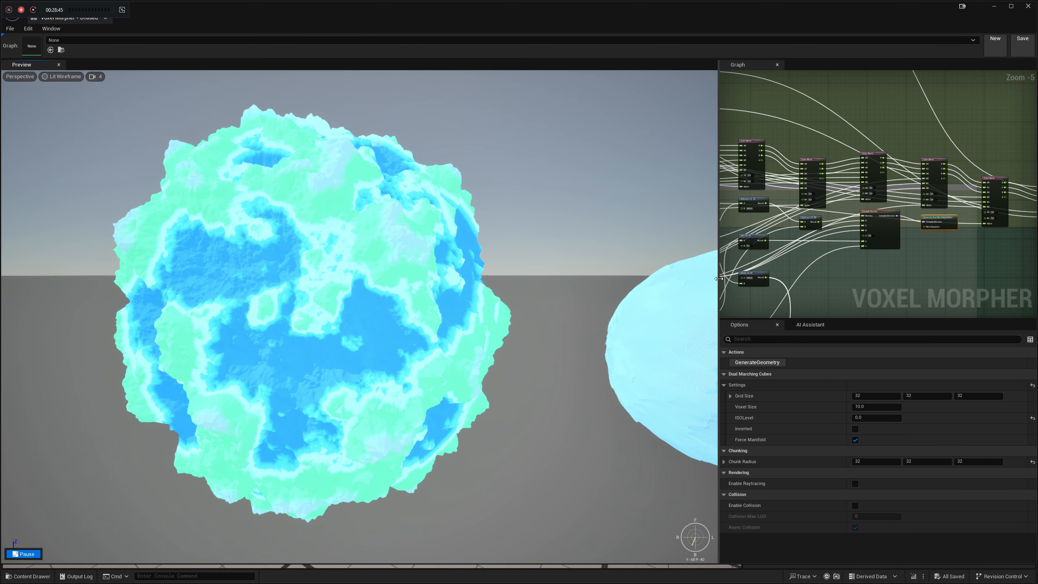
{"action": "right_click_drag", "start_coordinate": [486, 294], "coordinate": [552, 297]}
{"action": "key", "text": "w"}
{"action": "key", "text": "w"}
{"action": "key", "text": "s"}
{"action": "key", "text": "w"}
{"action": "key", "text": "w"}
{"action": "key", "text": "w"}
{"action": "key", "text": "d"}
{"action": "key", "text": "s"}
{"action": "key", "text": "a"}
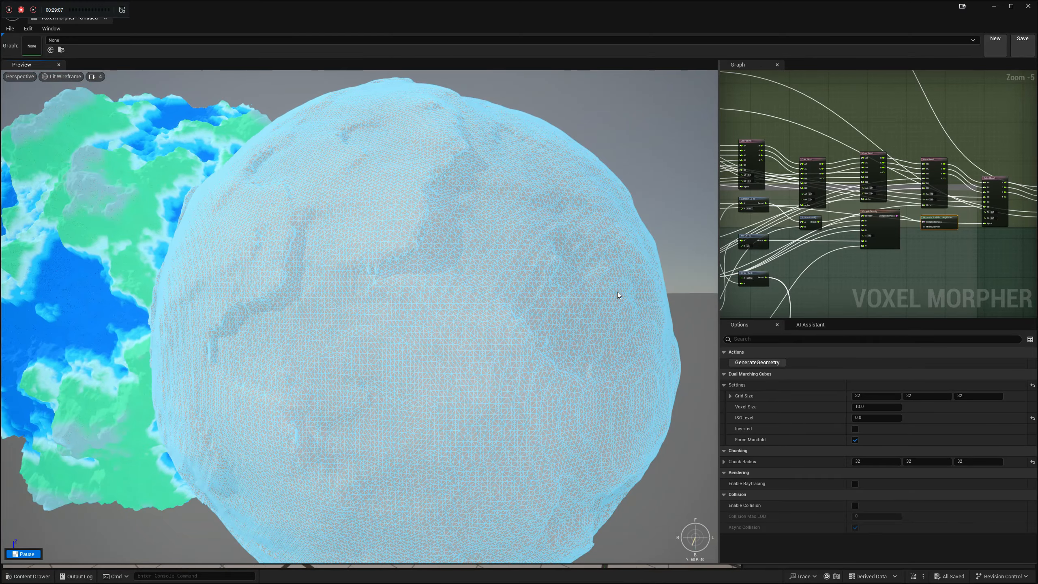
Capture screen snips of the moon's folded surface geometry from close range.
{"action": "key", "text": "super+shift+s"}
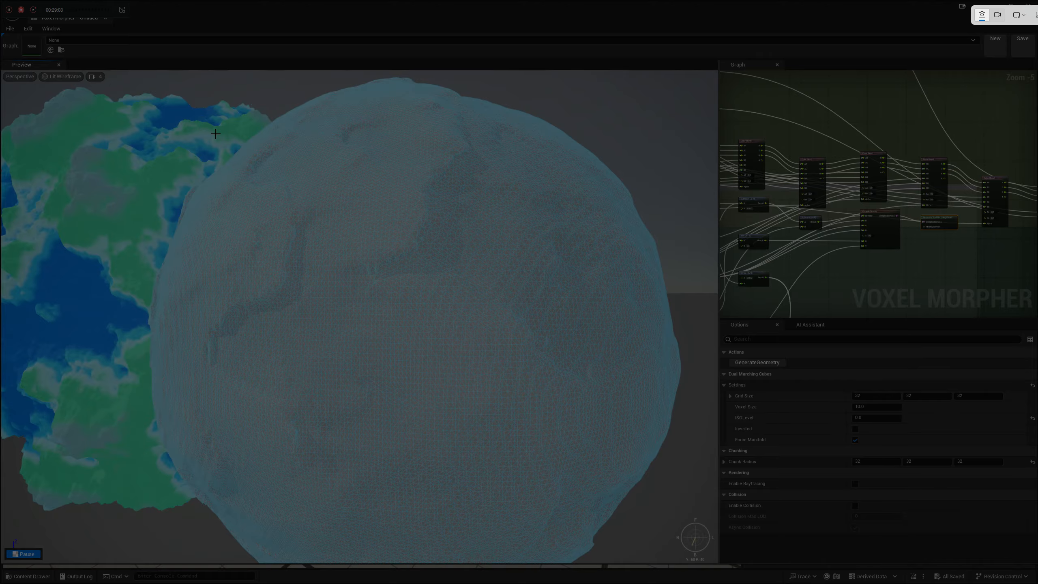
{"action": "left_click_drag", "start_coordinate": [225, 159], "coordinate": [638, 484]}
{"action": "key", "text": "d"}
{"action": "right_click_drag", "start_coordinate": [604, 451], "coordinate": [500, 434]}
{"action": "key", "text": "s"}
{"action": "right_click_drag", "start_coordinate": [580, 435], "coordinate": [577, 430]}
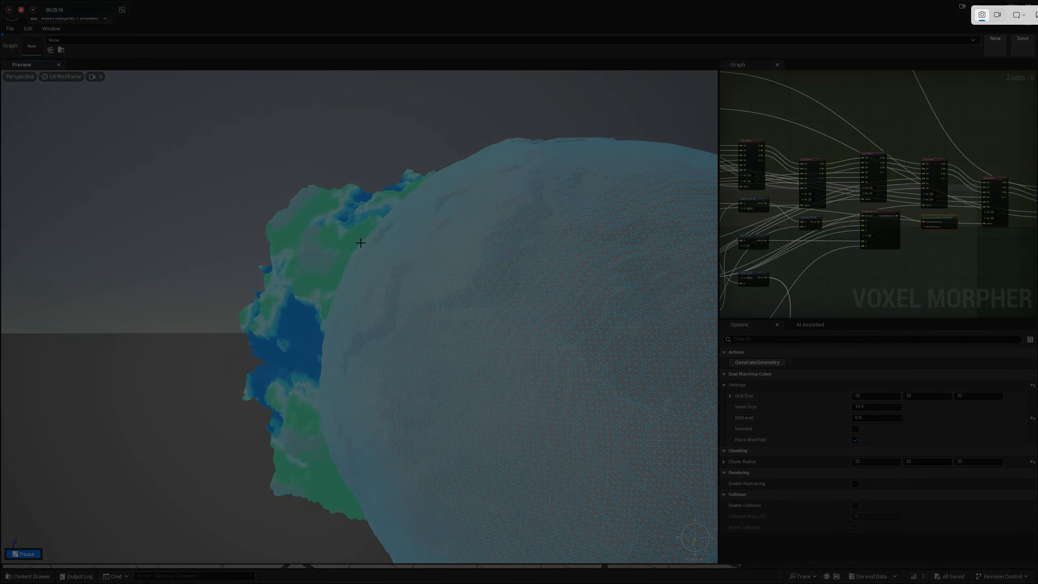
{"action": "left_click_drag", "start_coordinate": [359, 242], "coordinate": [685, 523]}
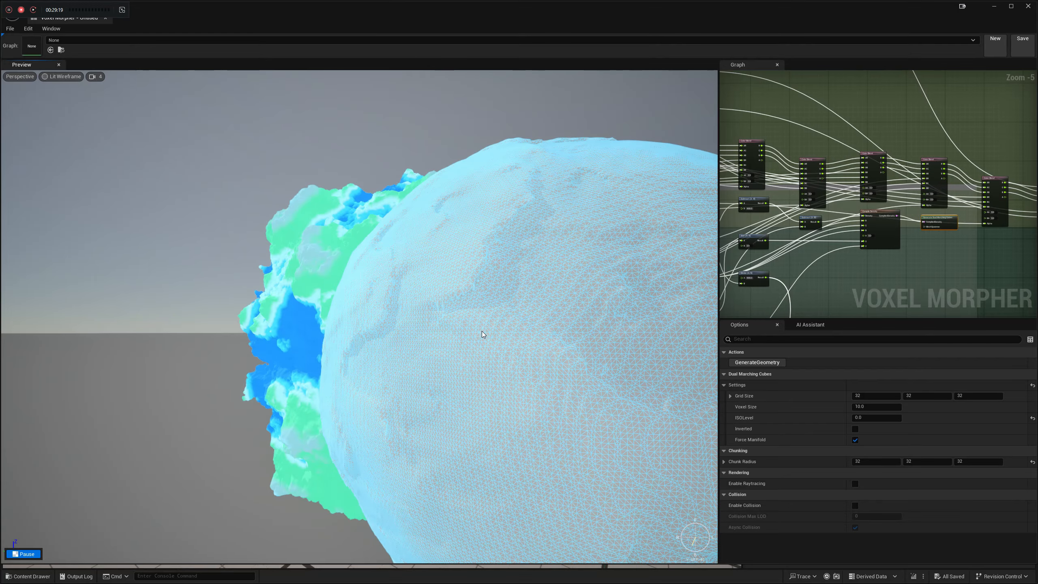
{"action": "key", "text": "super+shift+s"}
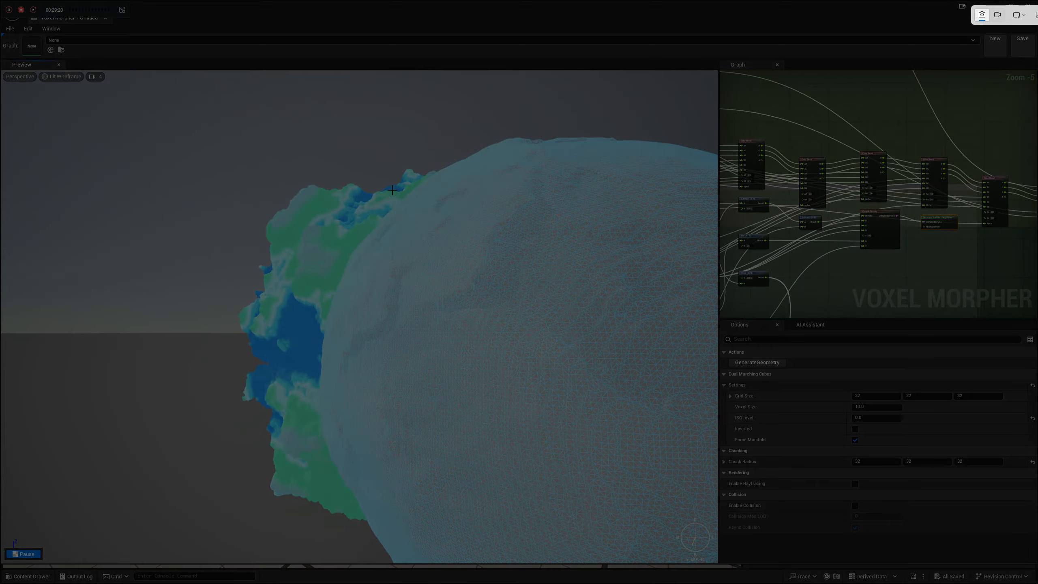
{"action": "left_click_drag", "start_coordinate": [645, 405], "coordinate": [411, 124]}
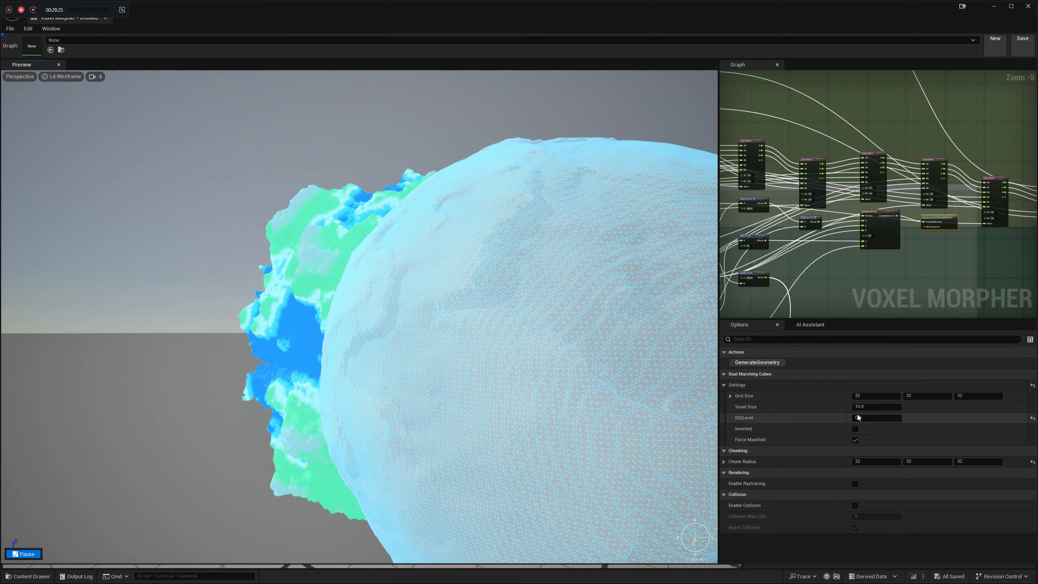
Send the AI assistant "the planet earth looks fine now. but the moon as some folded geometry, check attached" with the captured image attached.
{"action": "left_click", "coordinate": [817, 325]}
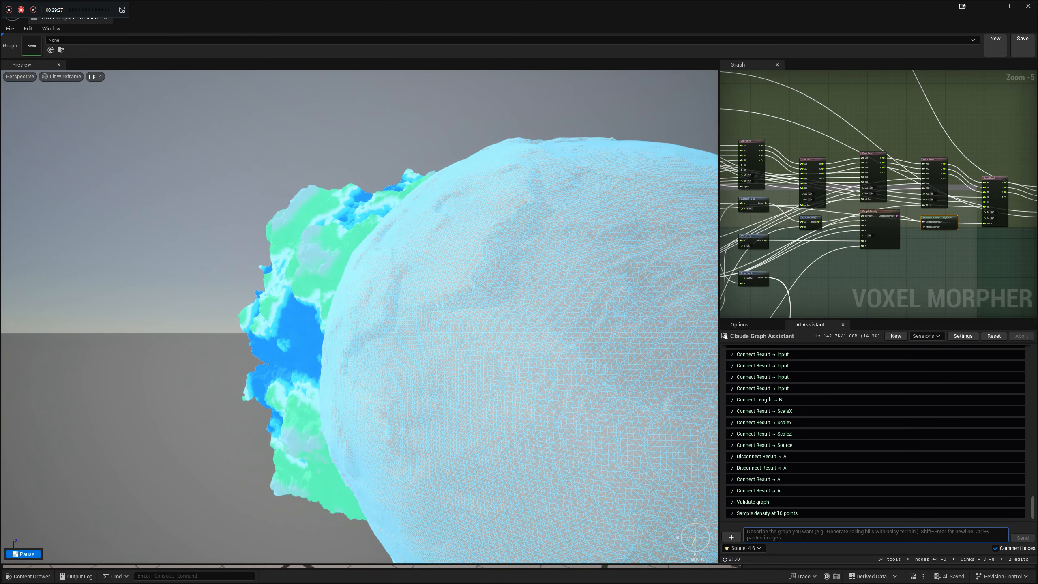
{"action": "type", "text": "the"}
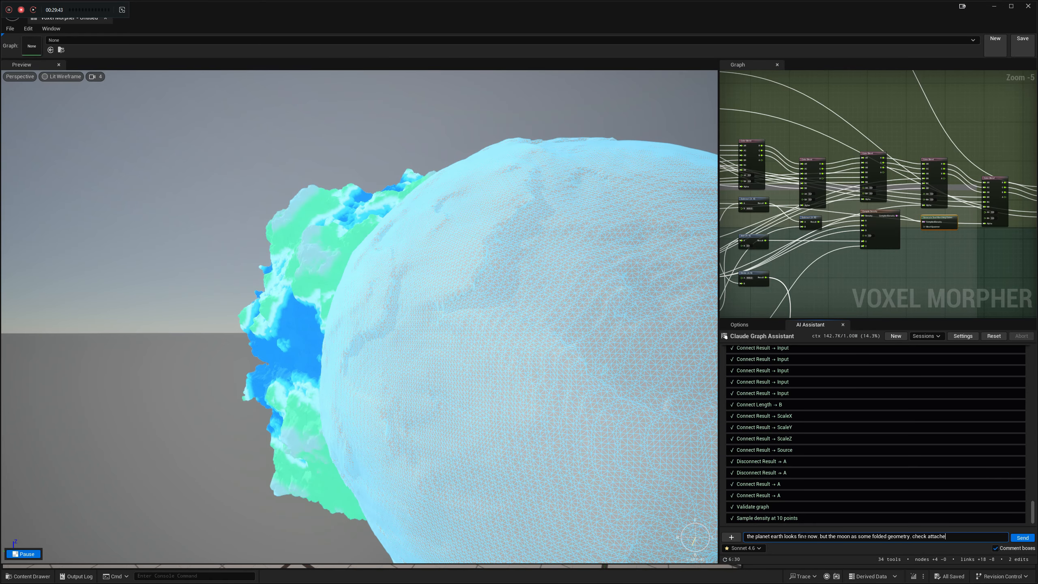
{"action": "key", "text": "ctrl+v"}
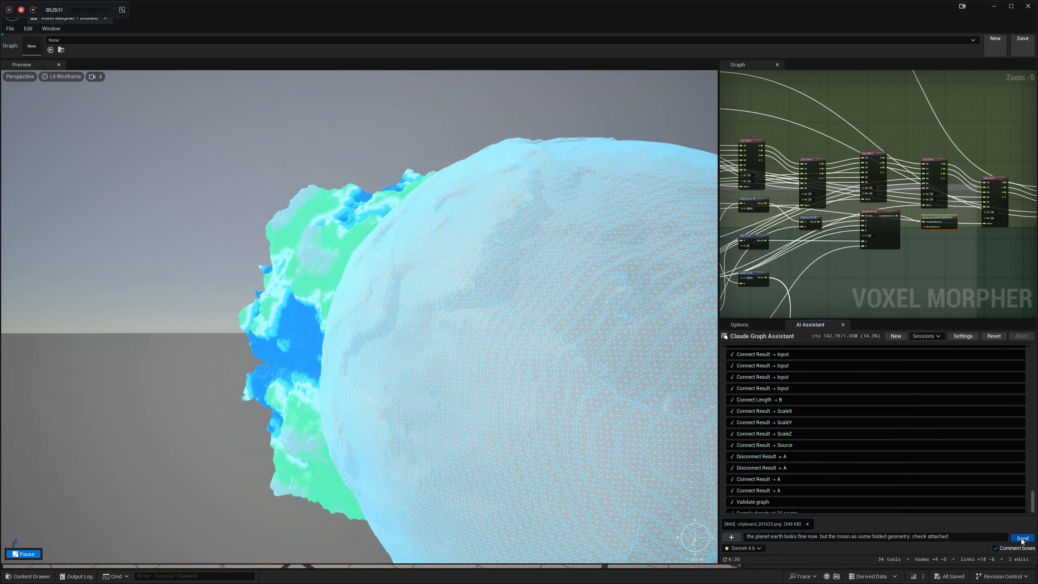
{"action": "left_click", "coordinate": [1022, 537]}
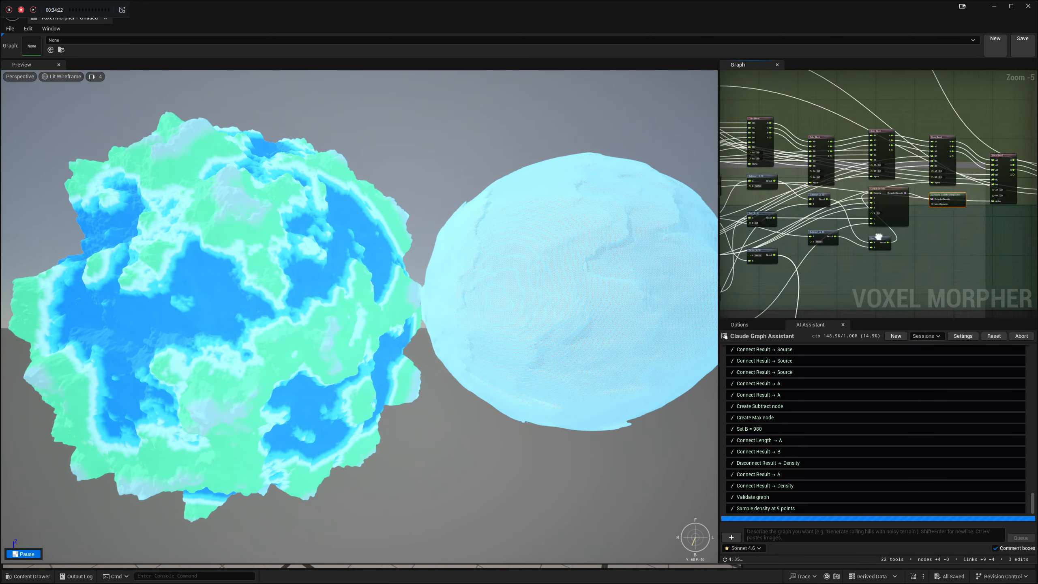
Inspect the Earth and moon wireframes from several distances, checking the moon's surface for folded geometry.
{"action": "right_click_drag", "start_coordinate": [638, 332], "coordinate": [690, 334]}
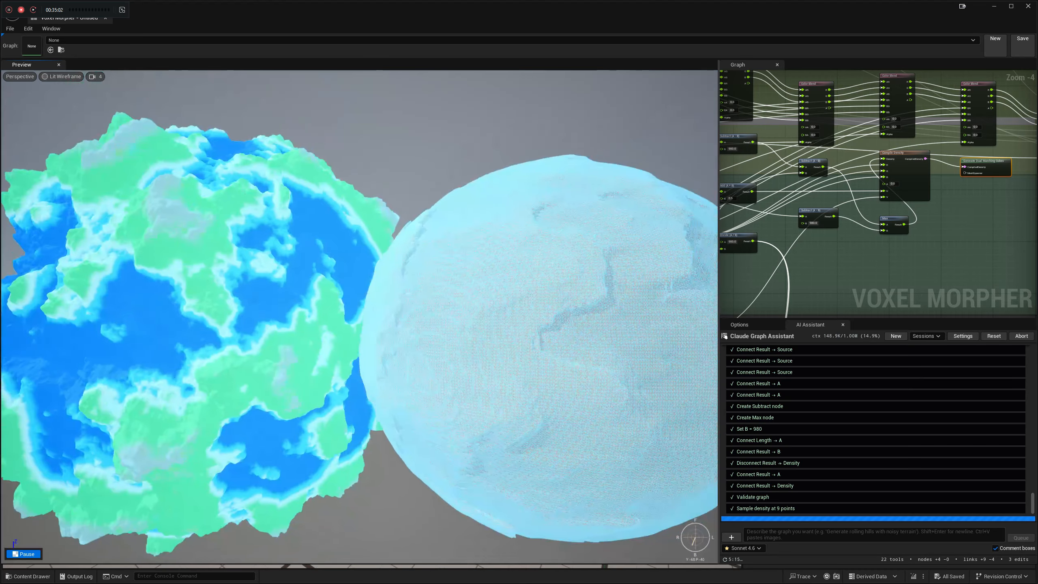
{"action": "left_click", "coordinate": [23, 554]}
{"action": "right_click_drag", "start_coordinate": [450, 327], "coordinate": [497, 345]}
{"action": "key", "text": "a"}
{"action": "key", "text": "w"}
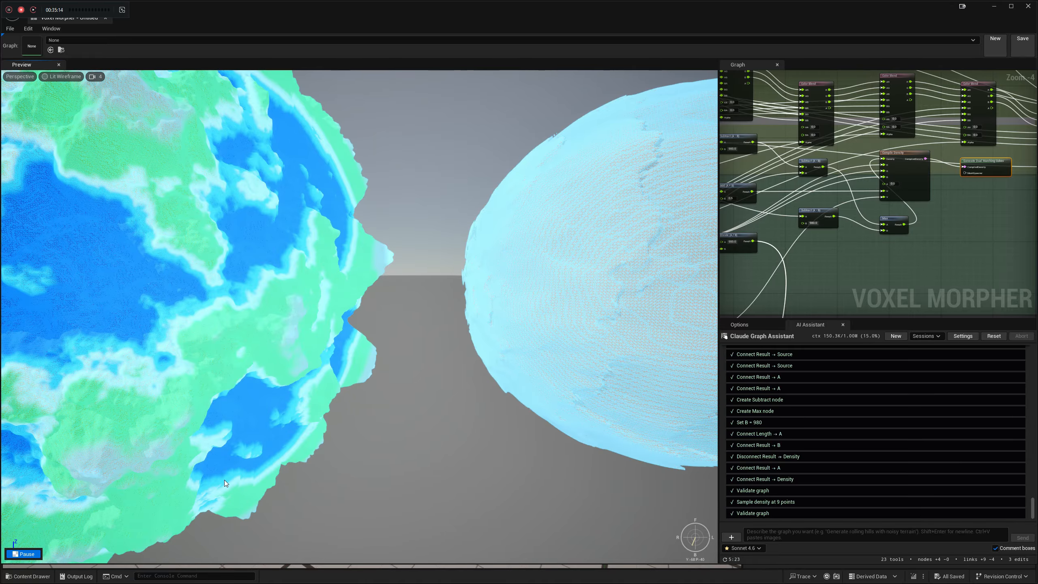
{"action": "mouse_move", "coordinate": [225, 483]}
{"action": "right_mouse_down"}
{"action": "mouse_move", "coordinate": [184, 483]}
{"action": "mouse_move", "coordinate": [210, 478]}
{"action": "right_mouse_up"}
{"action": "key", "text": "s"}
{"action": "key", "text": "w"}
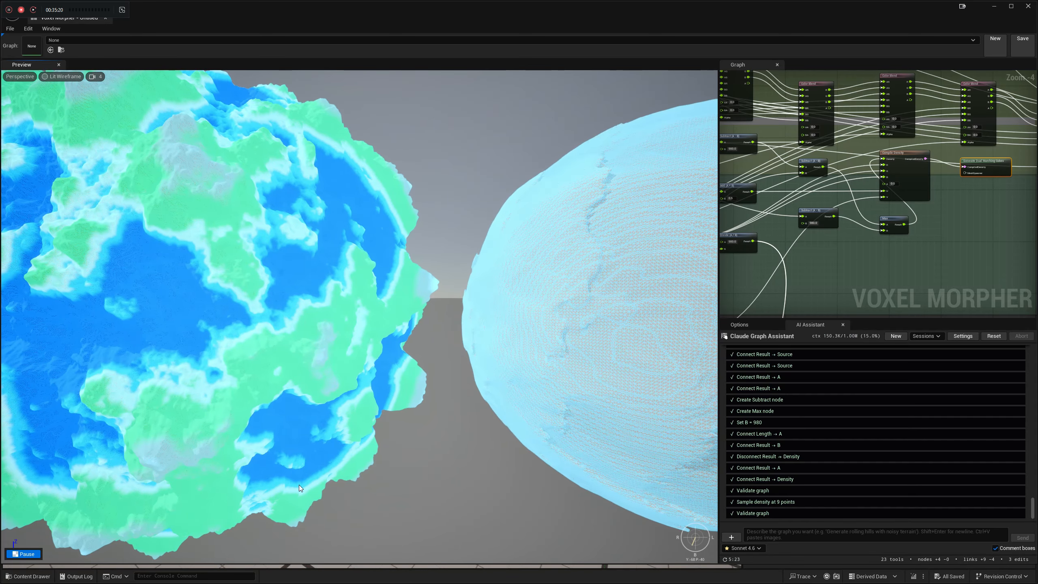
Regenerate the moon's geometry from its Generate Dual Marching Cubes node using the assistant's updated graph.
{"action": "left_click", "coordinate": [906, 194]}
{"action": "left_click", "coordinate": [763, 326]}
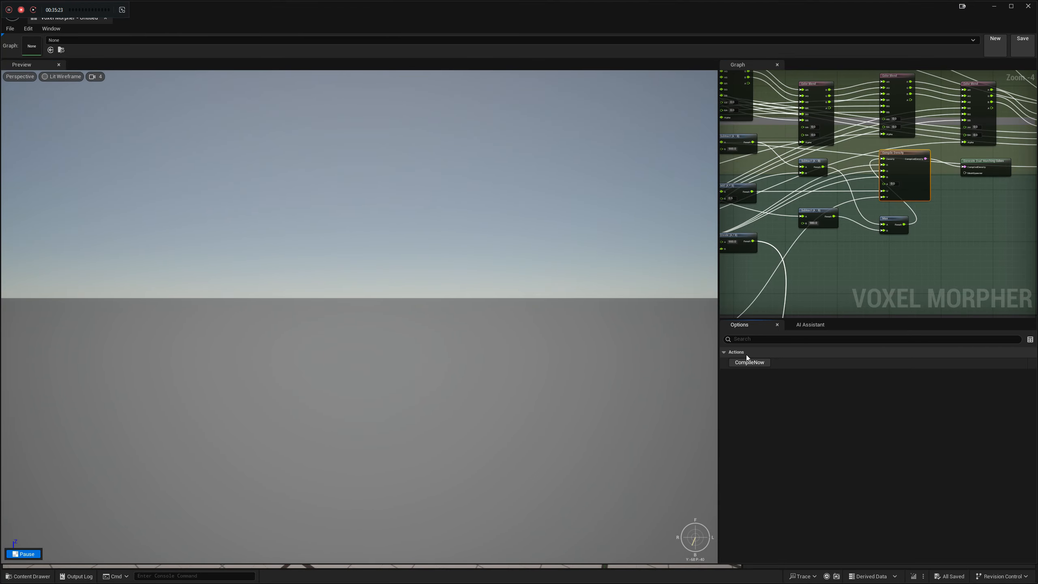
{"action": "left_click", "coordinate": [996, 171]}
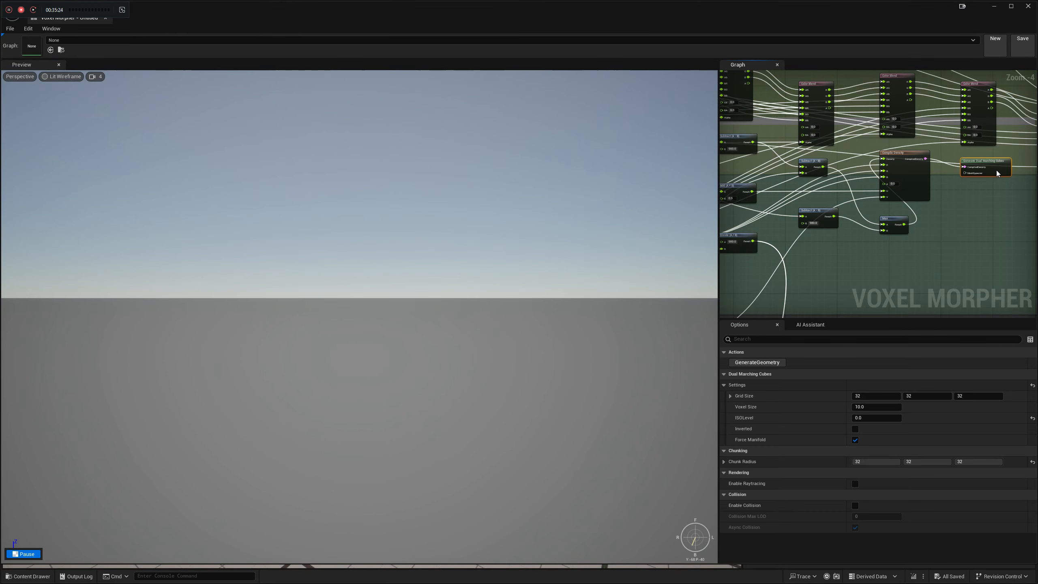
{"action": "left_click", "coordinate": [760, 366]}
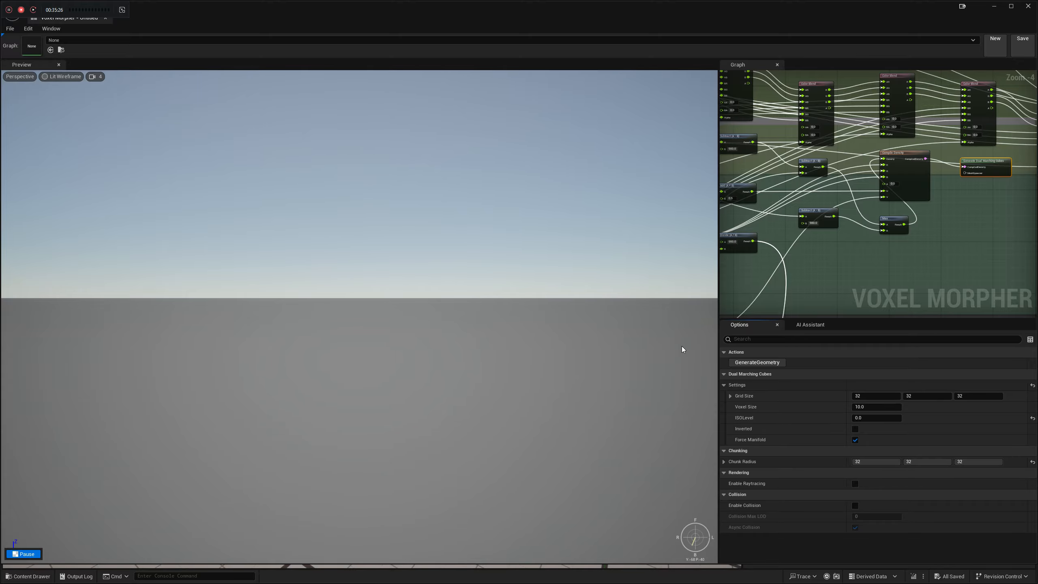
{"action": "mouse_move", "coordinate": [616, 340]}
{"action": "right_mouse_down"}
{"action": "mouse_move", "coordinate": [666, 334]}
{"action": "mouse_move", "coordinate": [615, 341]}
{"action": "right_mouse_up"}
{"action": "key", "text": "w"}
Select the Earth and moon Generate Dual Marching Cubes nodes together and generate both meshes again.
{"action": "mouse_move", "coordinate": [965, 225]}
{"action": "right_mouse_down"}
{"action": "mouse_move", "coordinate": [907, 268]}
{"action": "mouse_move", "coordinate": [818, 309]}
{"action": "right_mouse_up"}
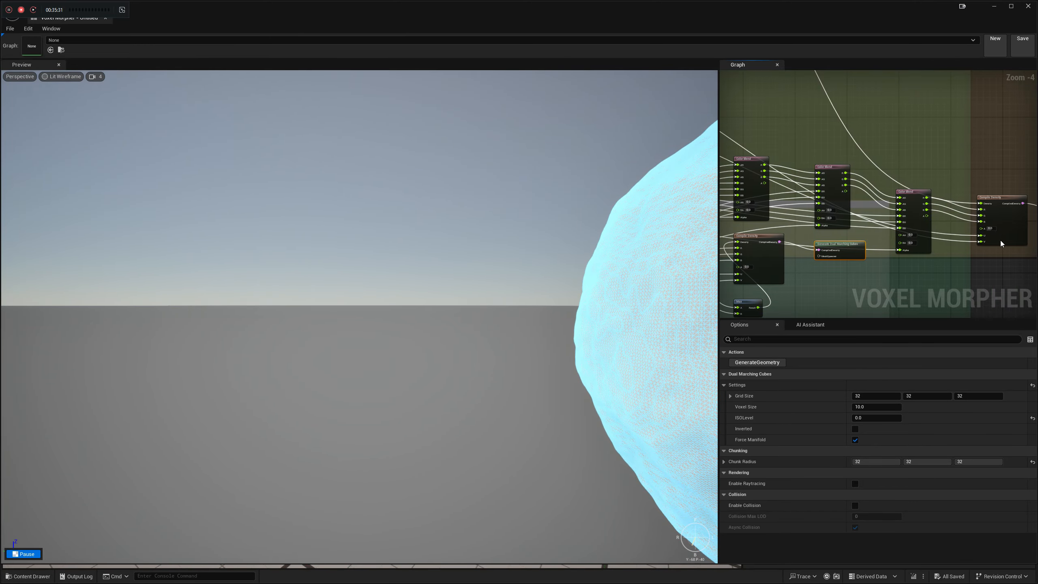
{"action": "right_click_drag", "start_coordinate": [963, 261], "coordinate": [852, 238]}
{"action": "left_click", "coordinate": [901, 199]}
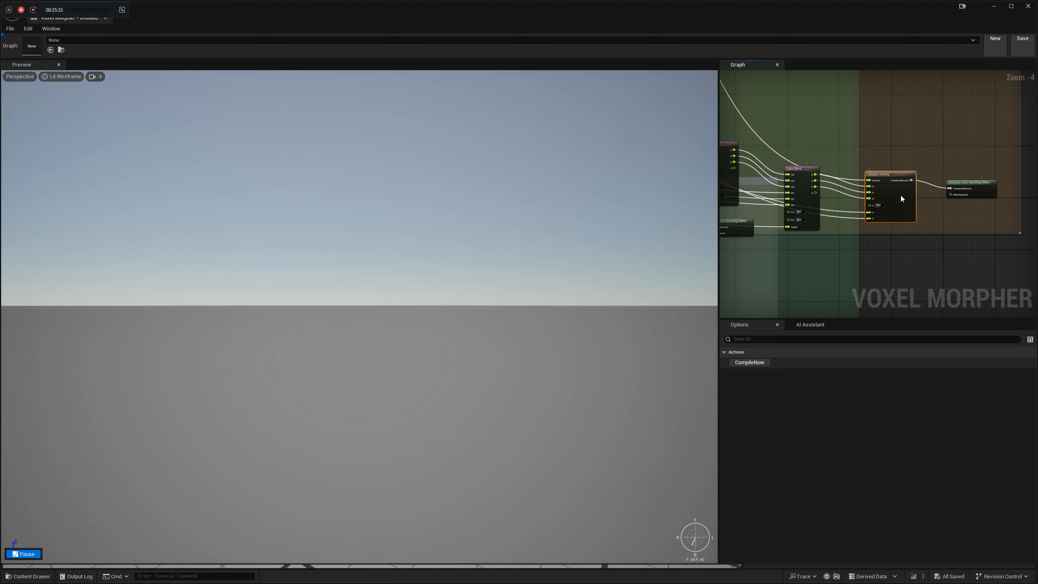
{"action": "left_click", "coordinate": [988, 193]}
{"action": "right_click_drag", "start_coordinate": [988, 193], "coordinate": [879, 225]}
{"action": "right_click_drag", "start_coordinate": [954, 269], "coordinate": [827, 277]}
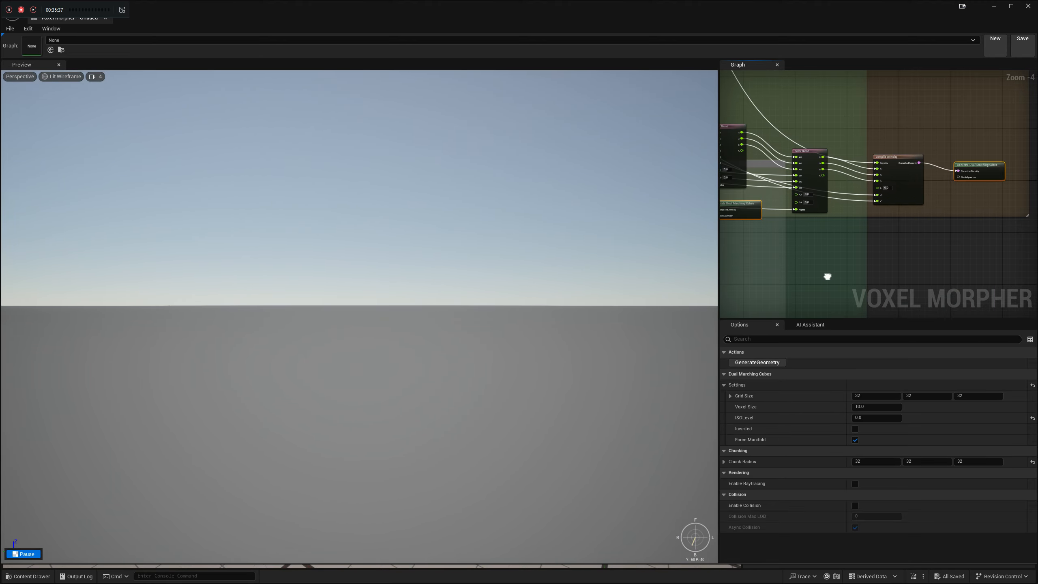
{"action": "left_click", "coordinate": [762, 361]}
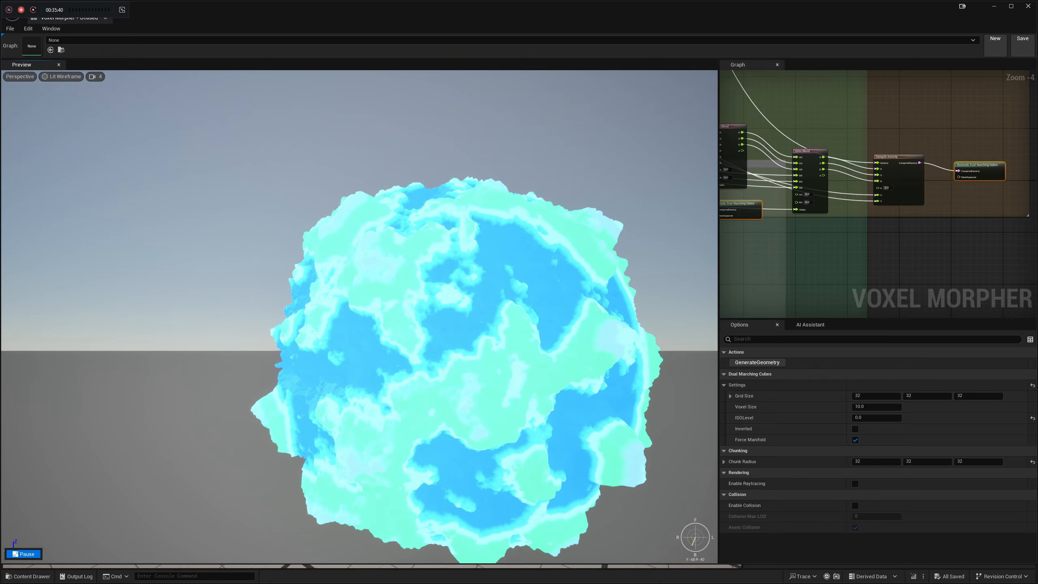
Examine the regenerated Earth and moon from several sides, checking for folded or floating geometry.
{"action": "right_click_drag", "start_coordinate": [359, 317], "coordinate": [402, 301]}
{"action": "key", "text": "s"}
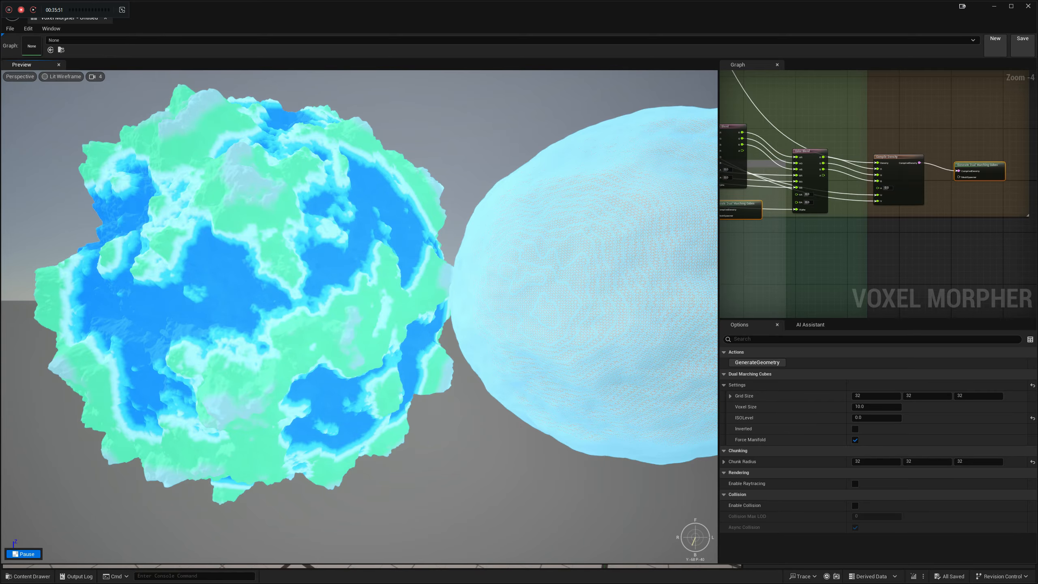
{"action": "key", "text": "d"}
{"action": "key", "text": "a"}
{"action": "key", "text": "w"}
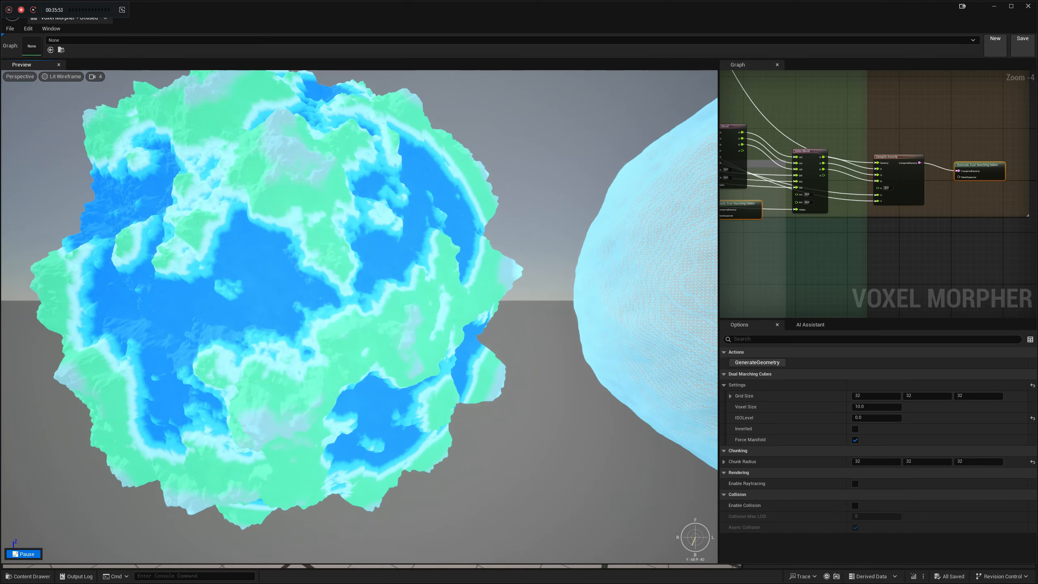
{"action": "key", "text": "d"}
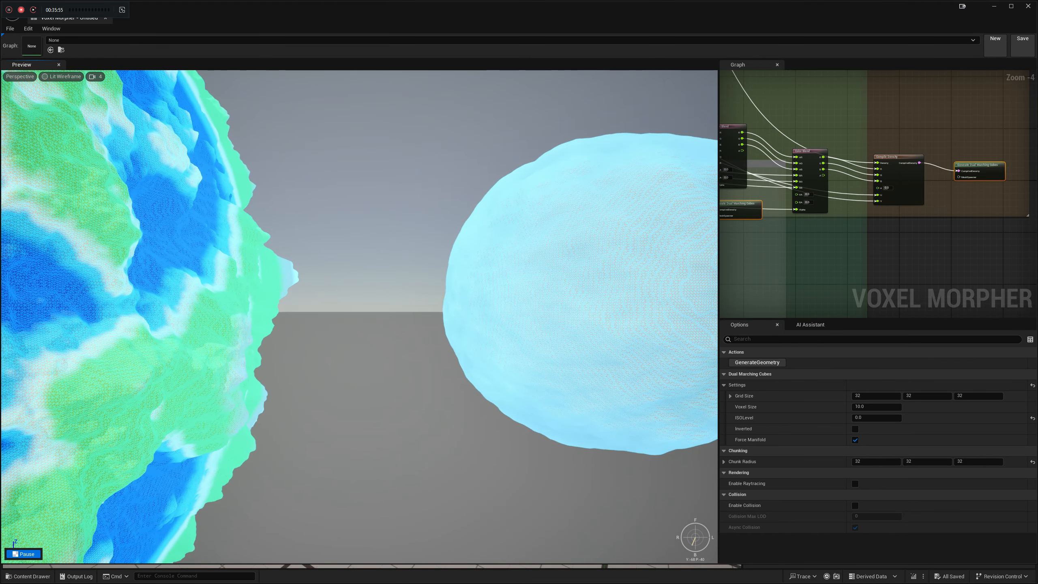
{"action": "key", "text": "d"}
{"action": "key", "text": "w"}
{"action": "right_click_drag", "start_coordinate": [402, 301], "coordinate": [508, 346]}
{"action": "key", "text": "d"}
{"action": "key", "text": "s"}
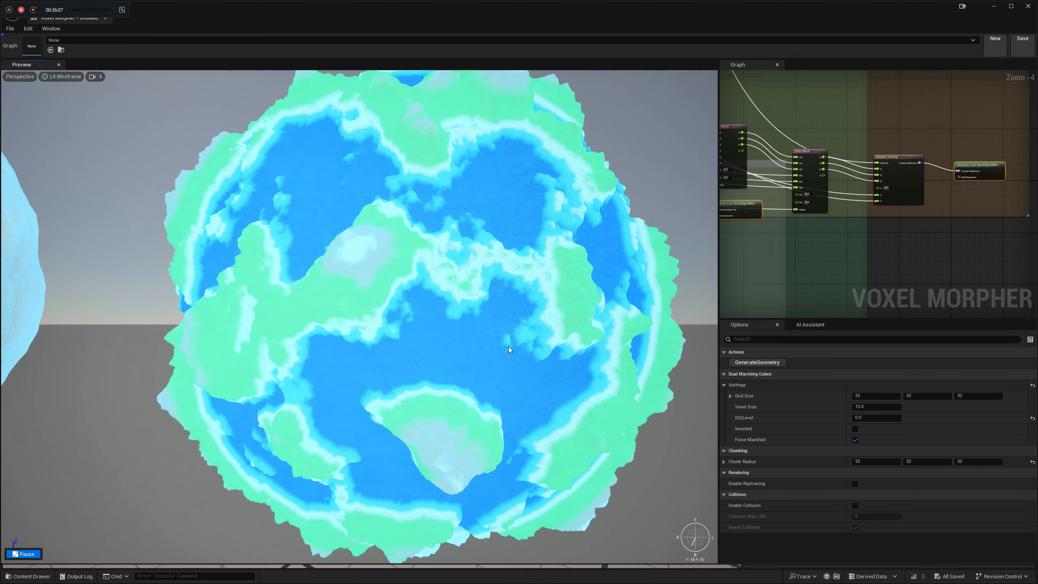